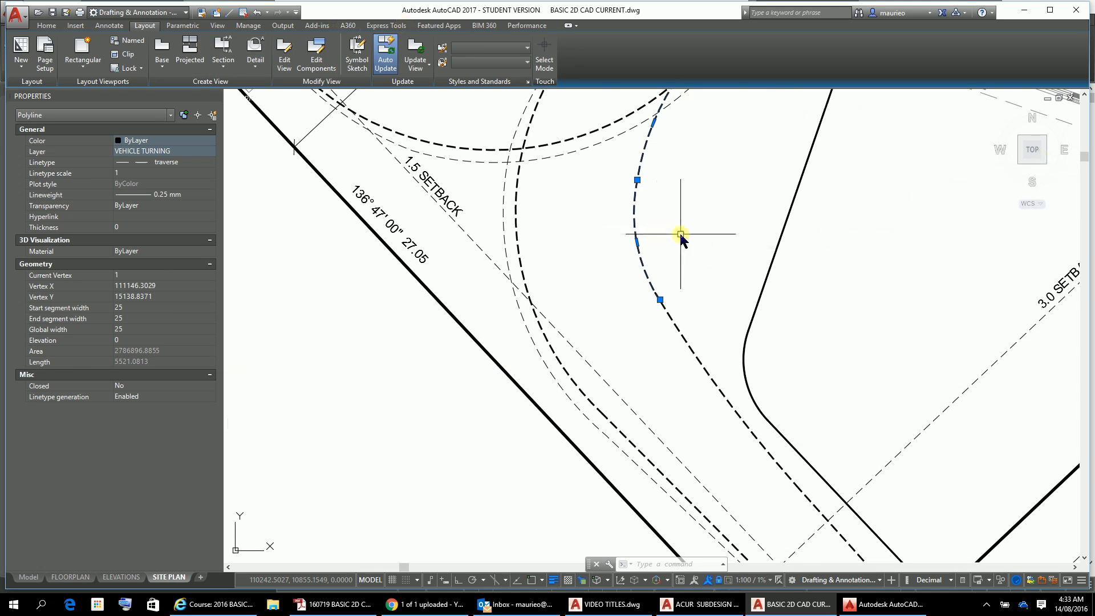
Clear the selected vehicle turning curve and reactivate model space inside the site plan viewport.
scroll(681, 234, "down", 5)
scroll(709, 349, "up", 3)
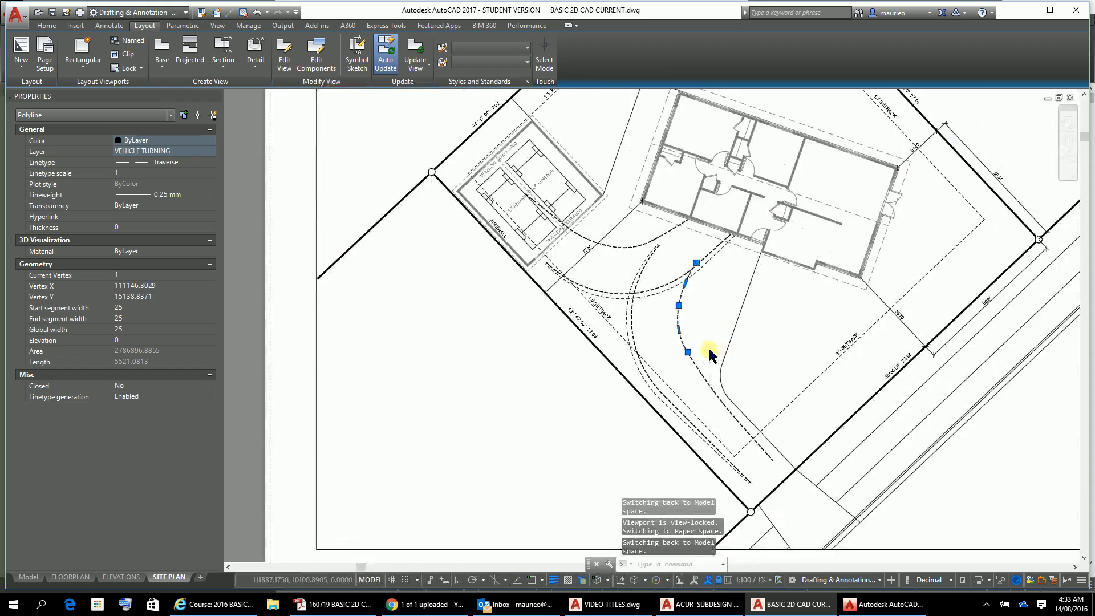
scroll(709, 347, "up", 2)
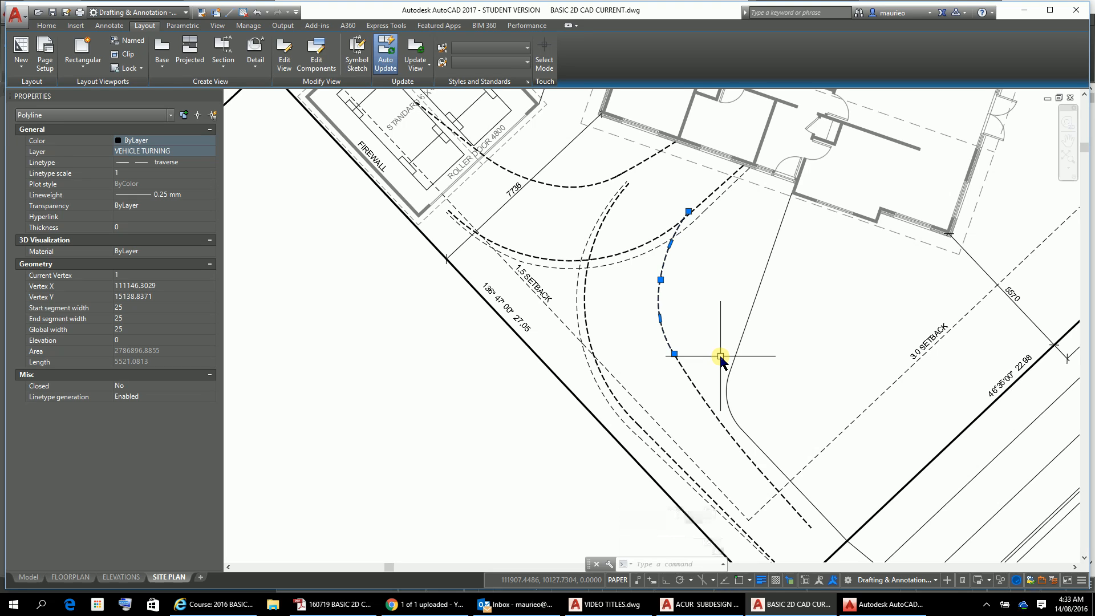
left_click(693, 383)
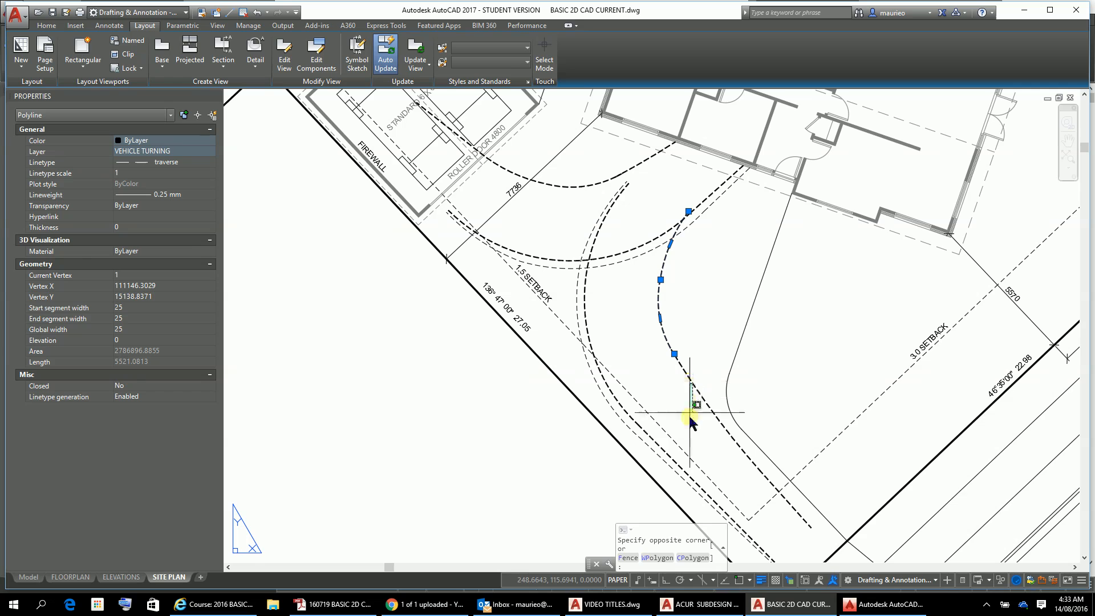
left_click(682, 408)
key("Escape")
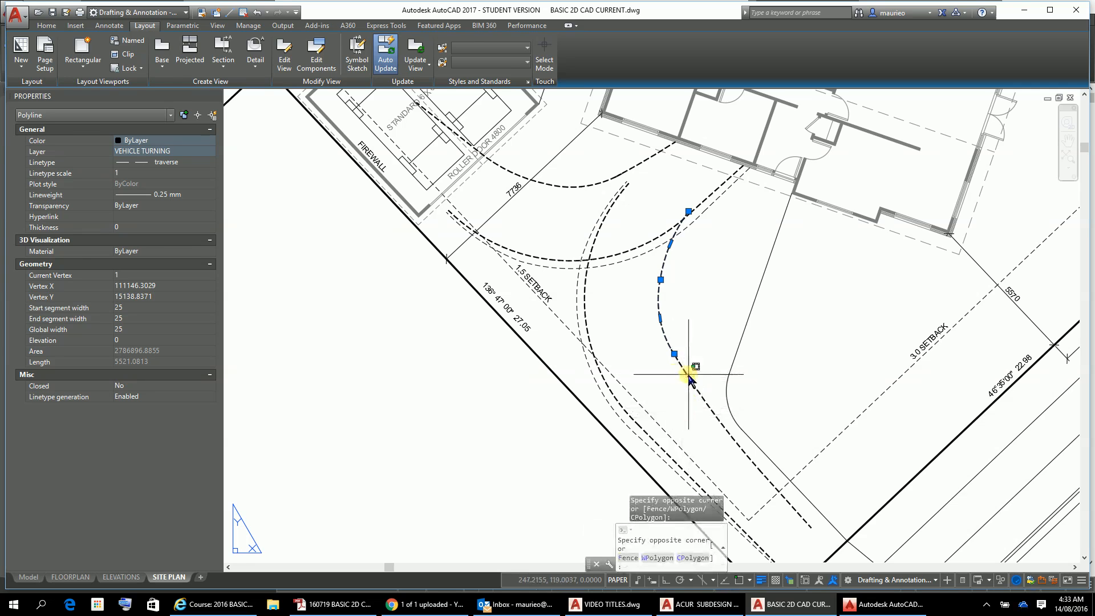
double_click(687, 377)
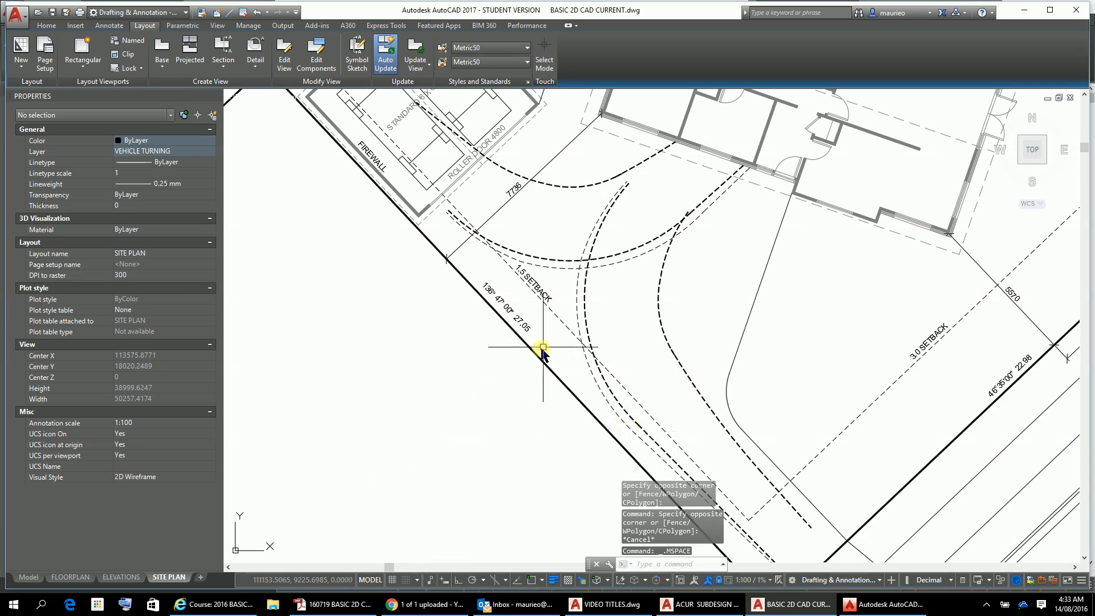
Check the layer and linetype properties of the dashed vehicle turning polylines near the garage and house.
left_click(587, 327)
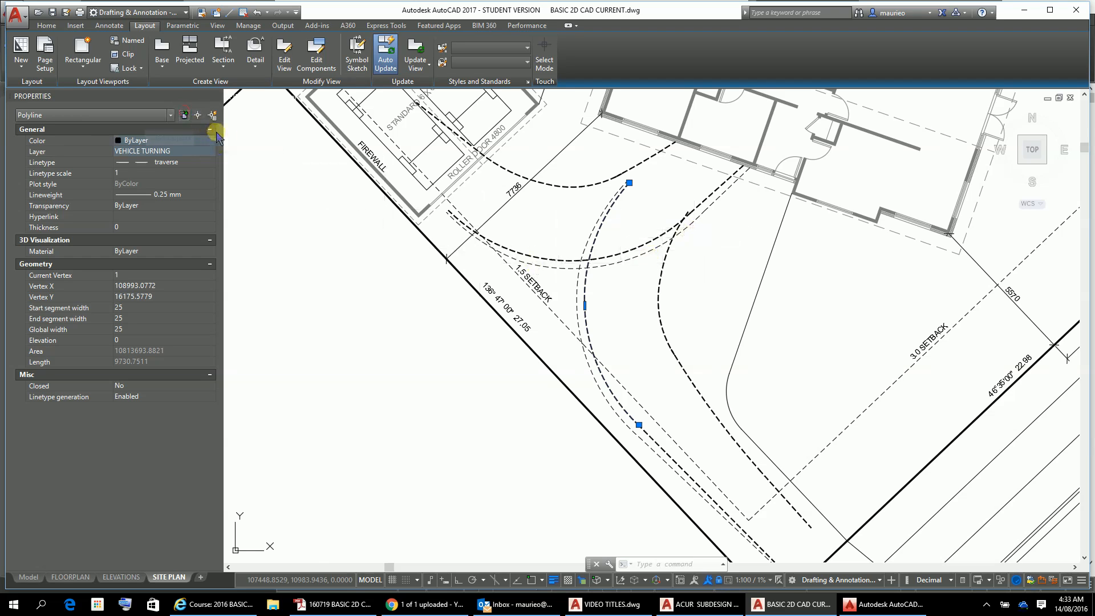
left_click(576, 188)
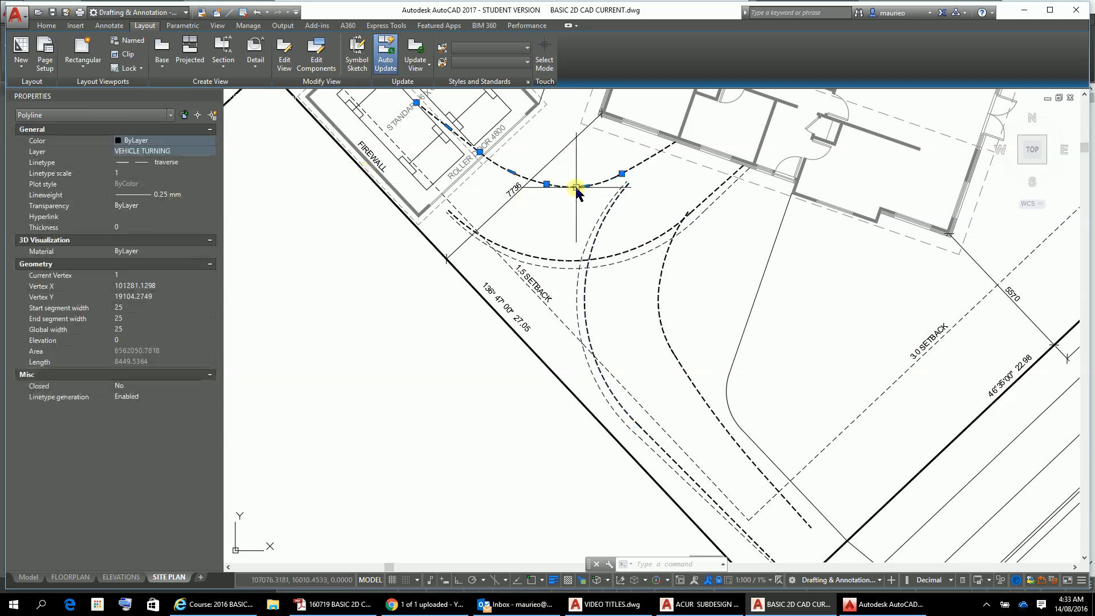
key("Escape")
left_click(641, 162)
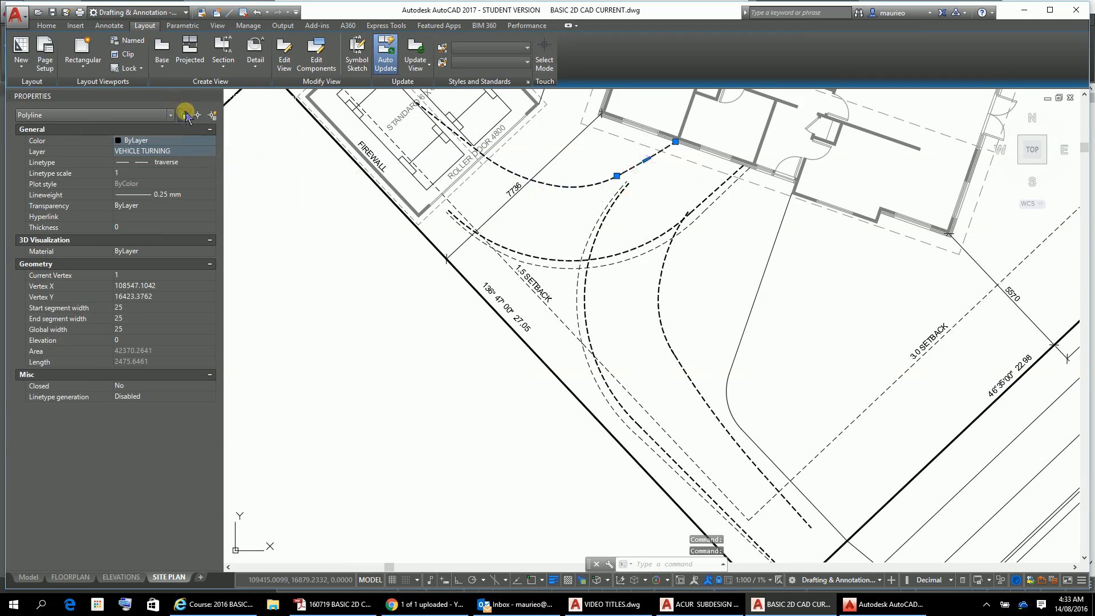
left_click(591, 186)
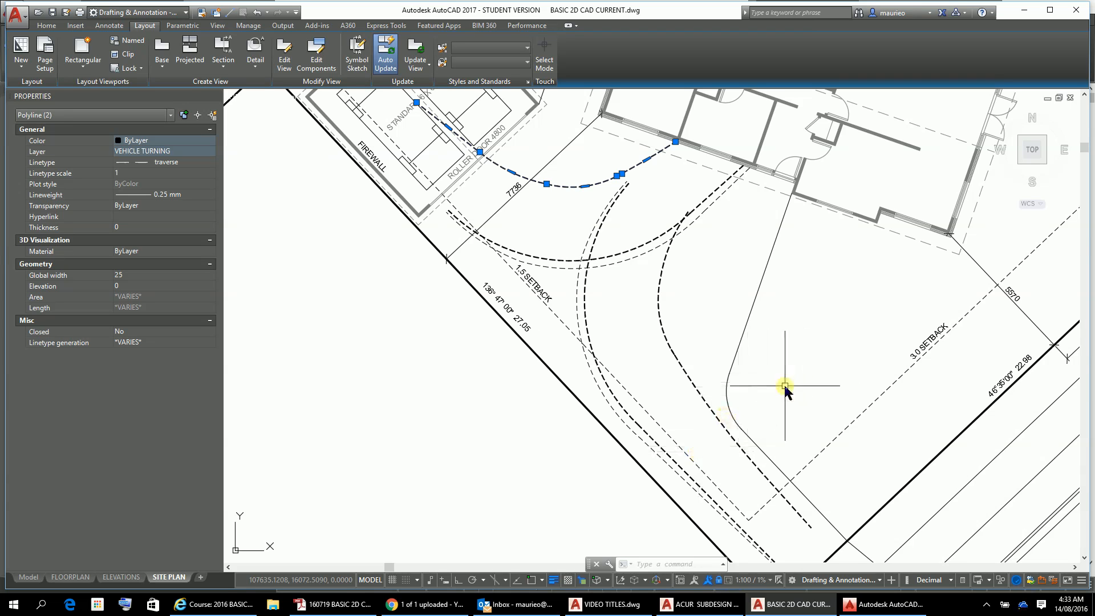
Examine the solid driveway edge line running from the house corner towards the street.
scroll(800, 367, "down", 3)
middle_click_drag(799, 367, 617, 357)
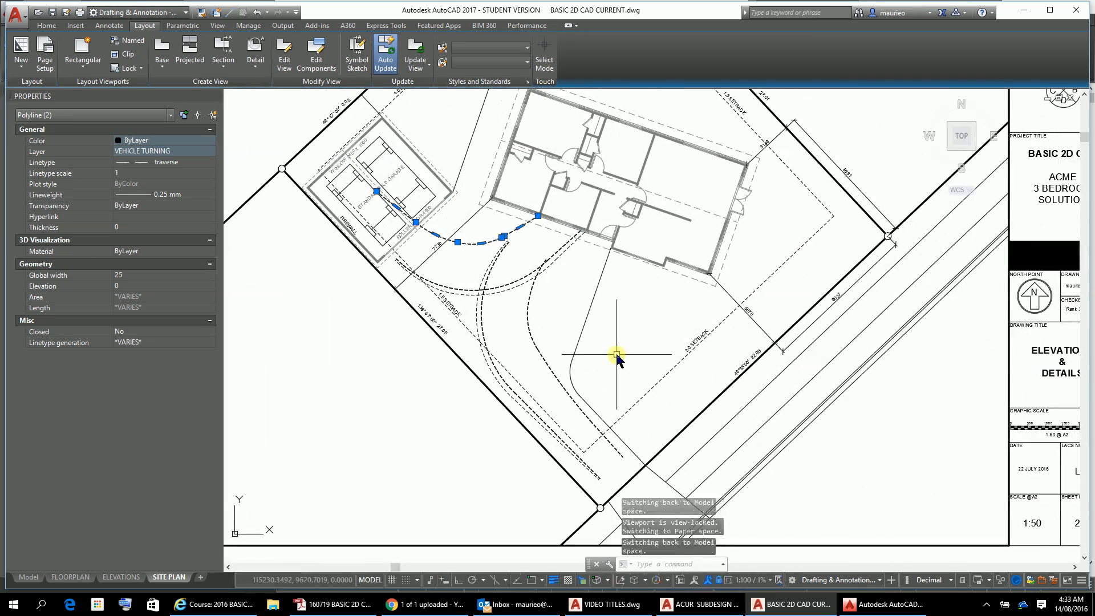
scroll(616, 355, "up", 4)
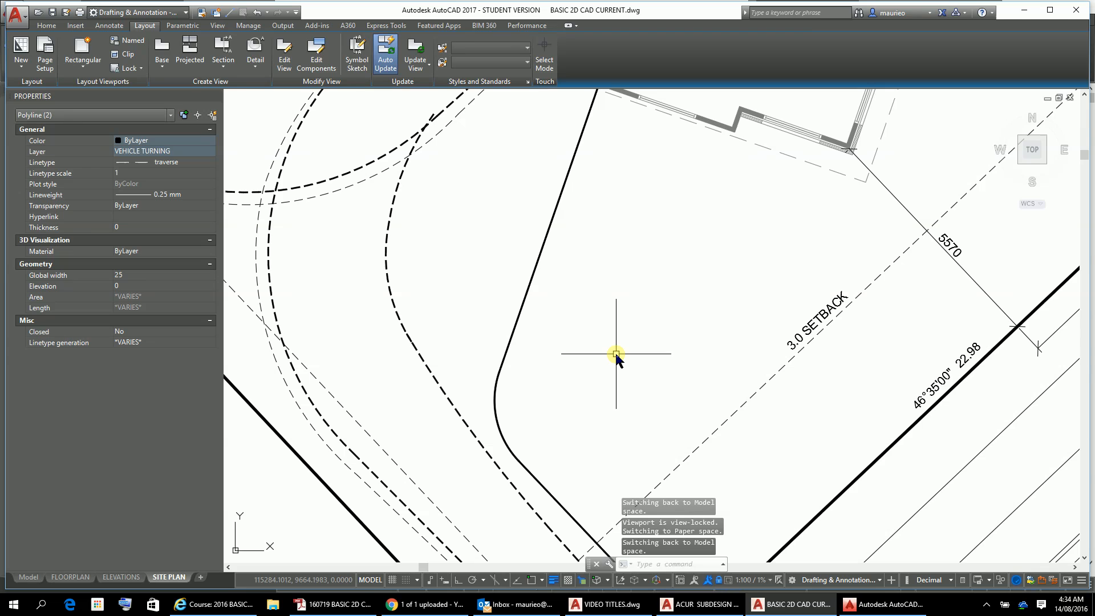
scroll(616, 355, "down", 2)
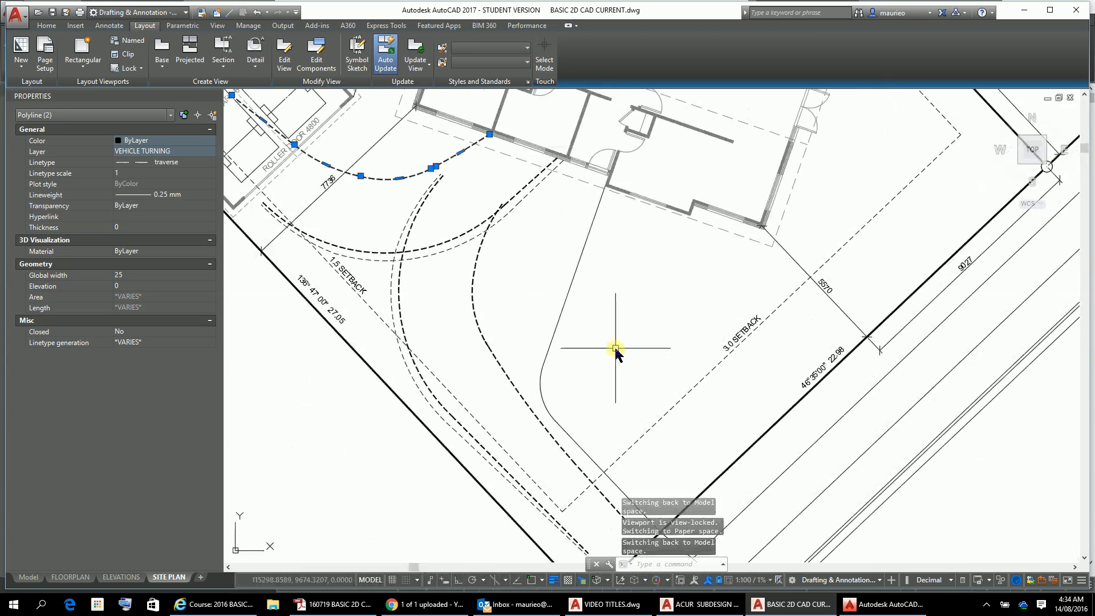
scroll(759, 234, "up", 2)
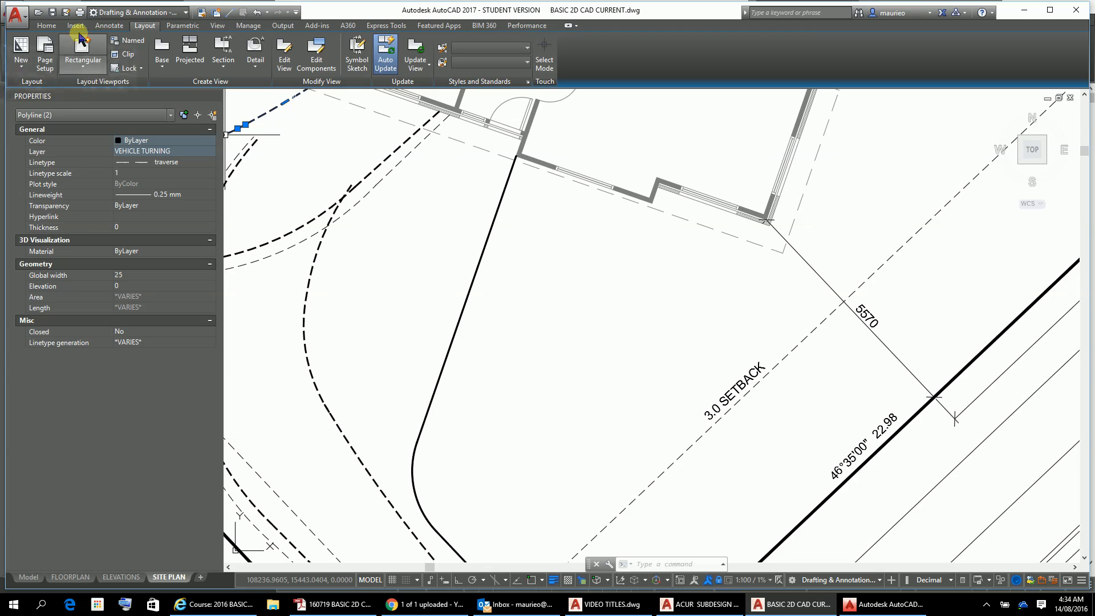
left_click(48, 26)
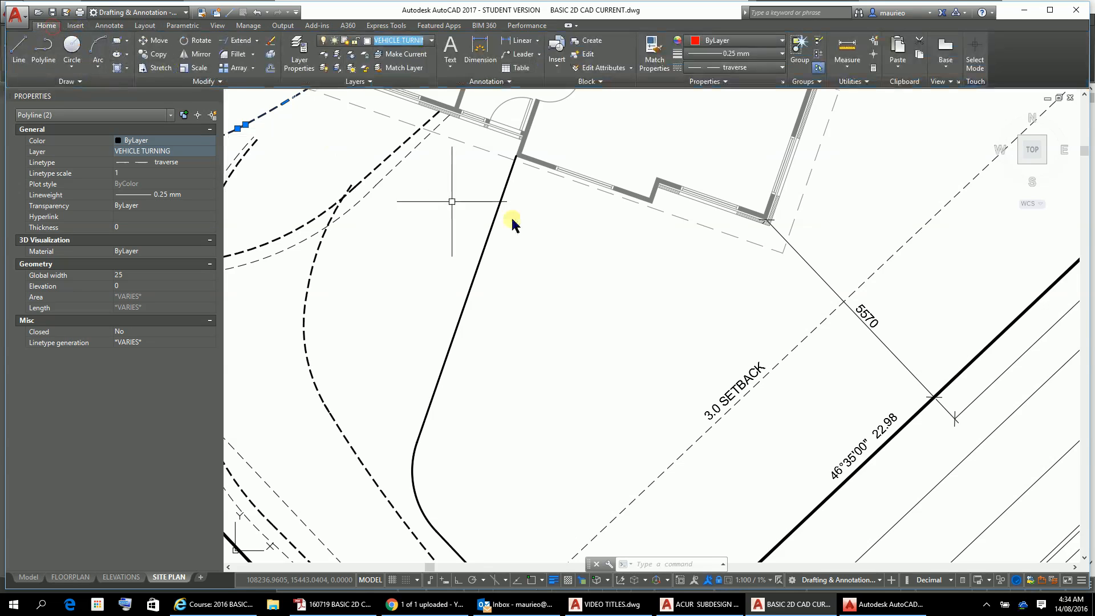
scroll(693, 259, "down", 2)
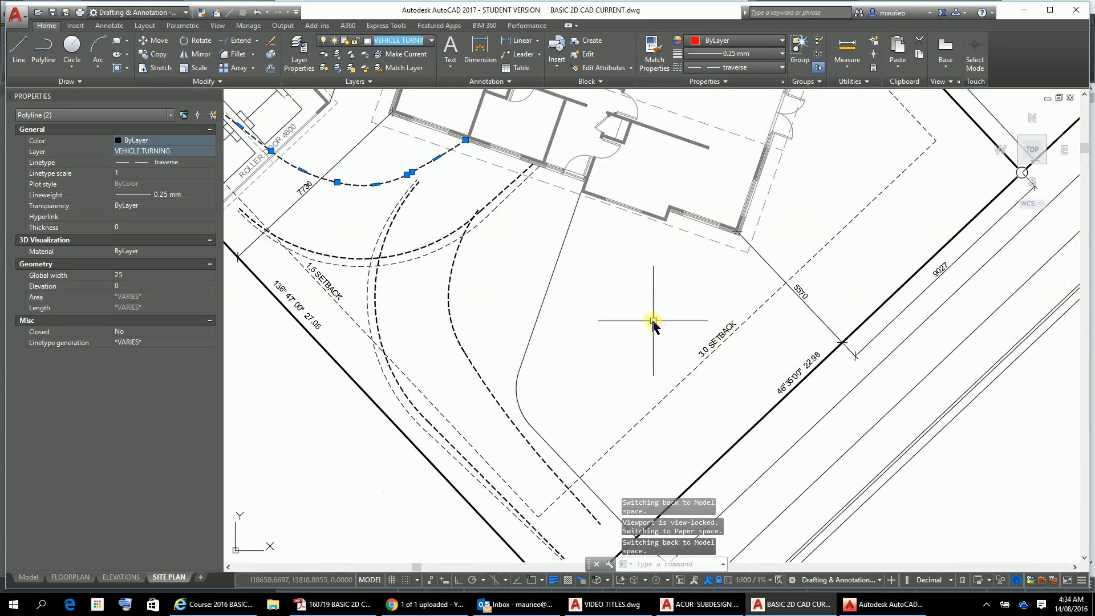
left_click(558, 266)
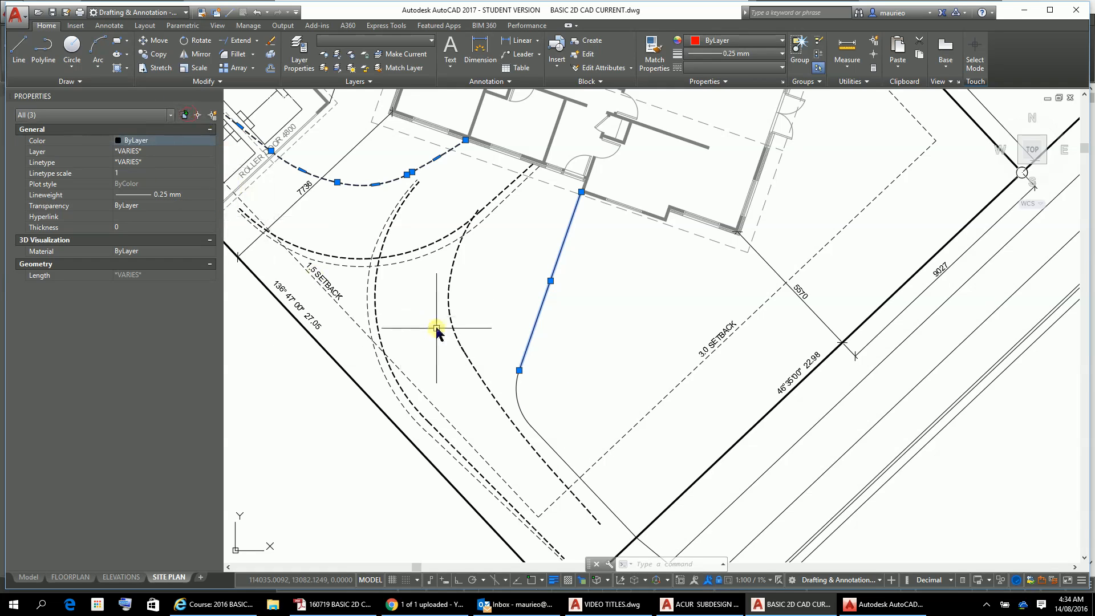
Assign the straight driveway edge line near the street boundary to the DRIVEWAY layer.
left_click(555, 454)
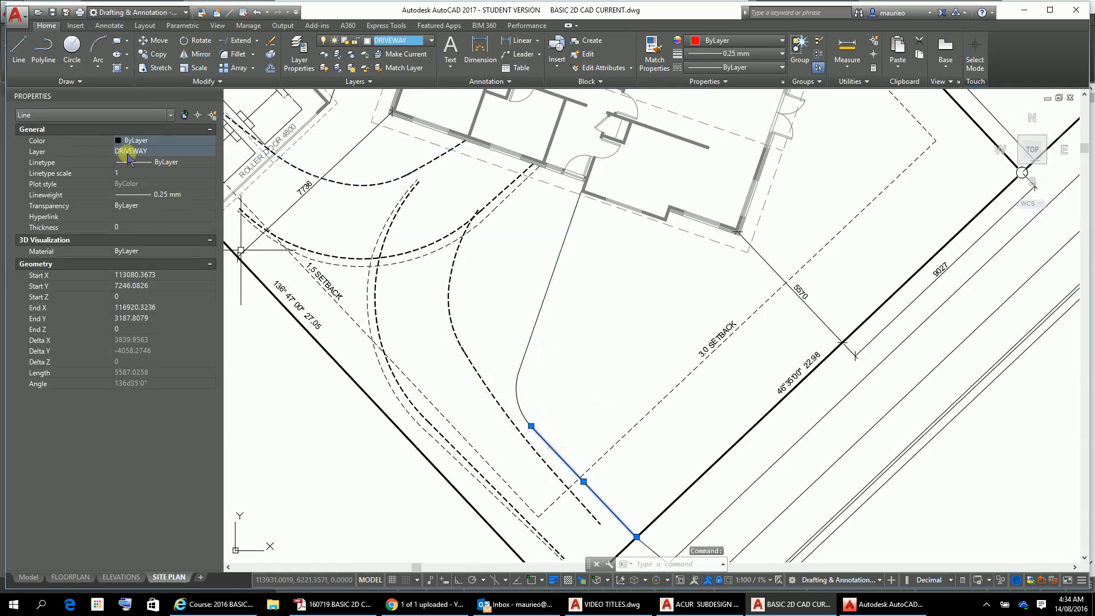
left_click(161, 151)
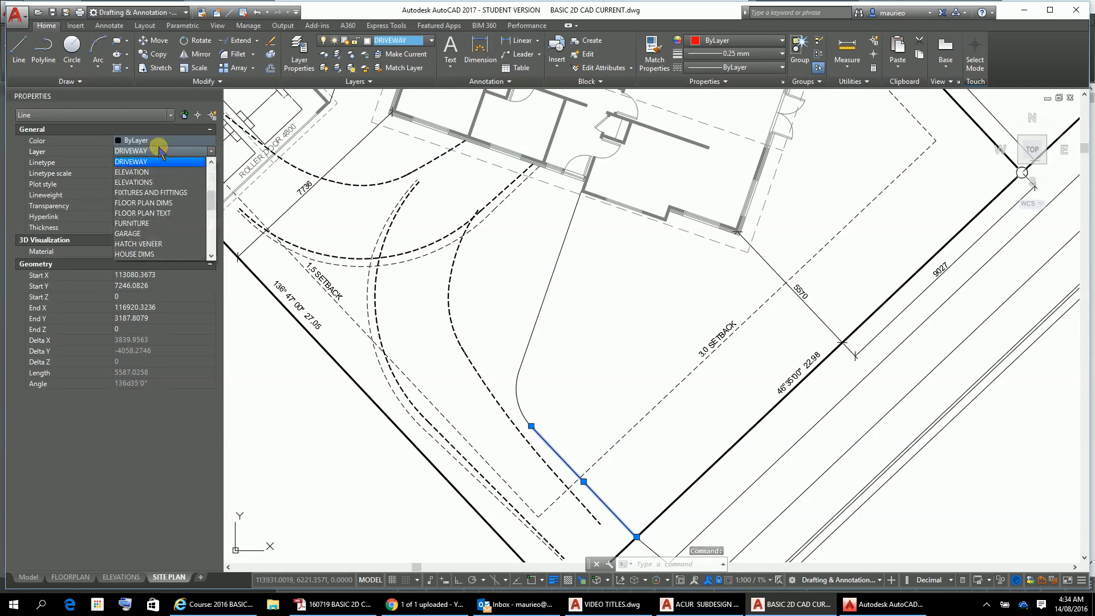
left_click(157, 163)
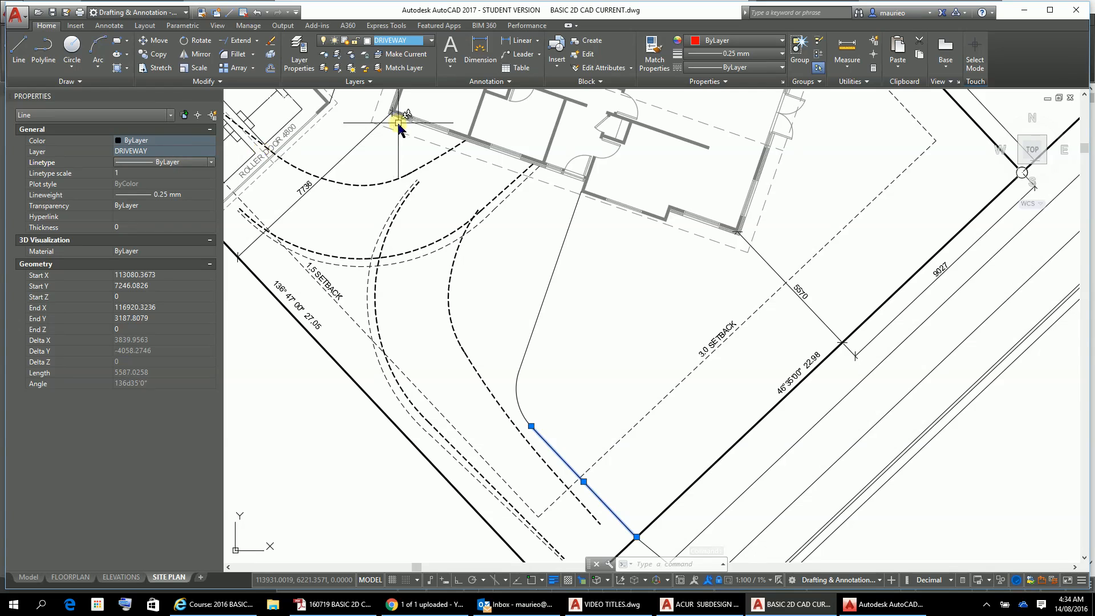
left_click(417, 43)
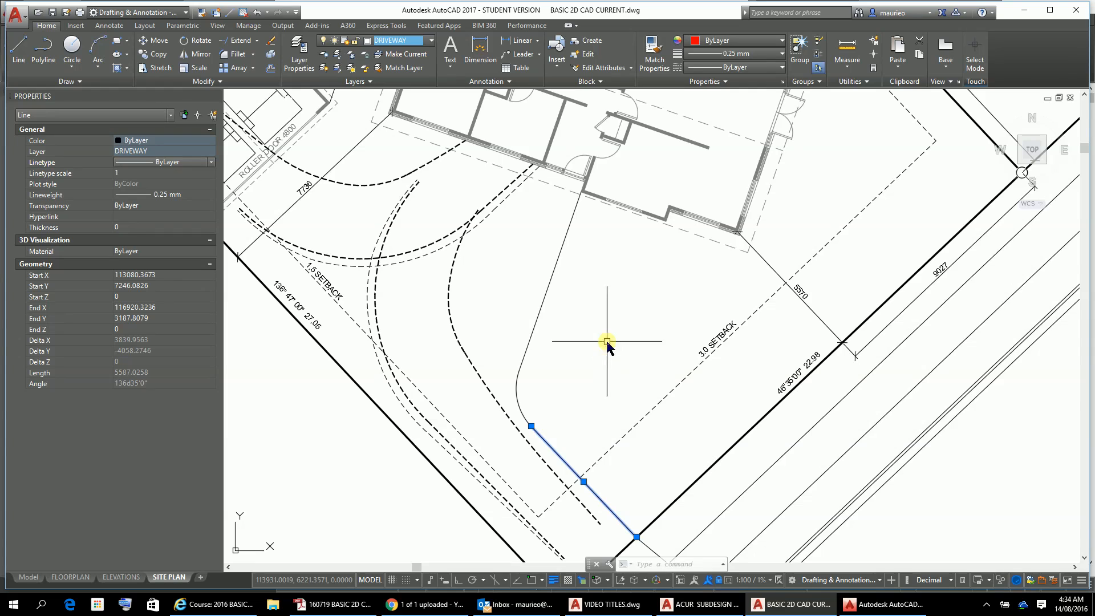
Check the layer and radius of the arc joining the two straight driveway edges.
scroll(668, 303, "up", 3)
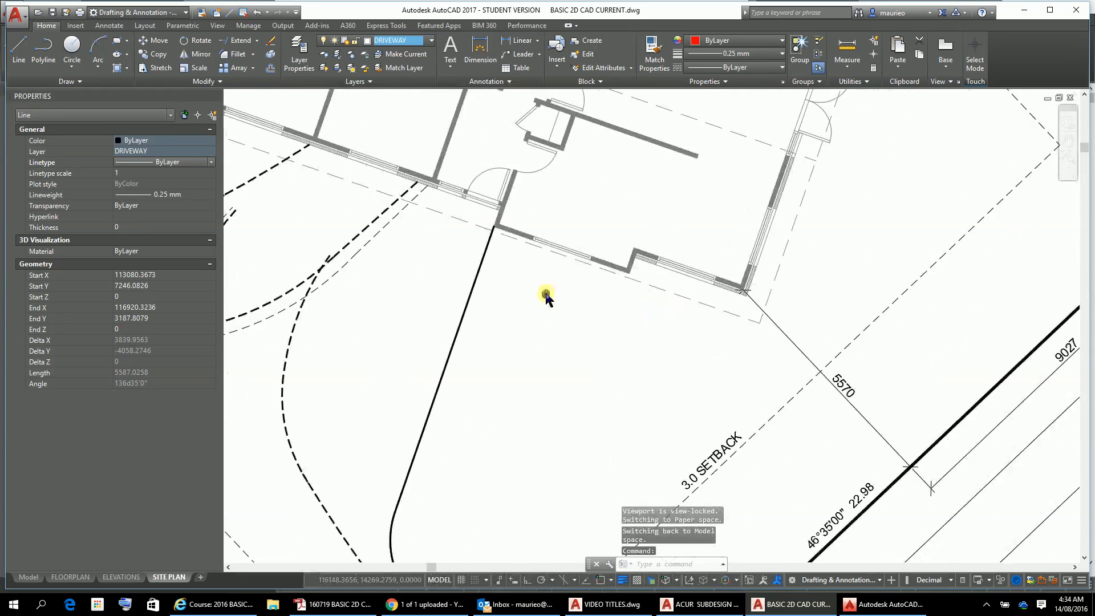
middle_click_drag(546, 294, 456, 279)
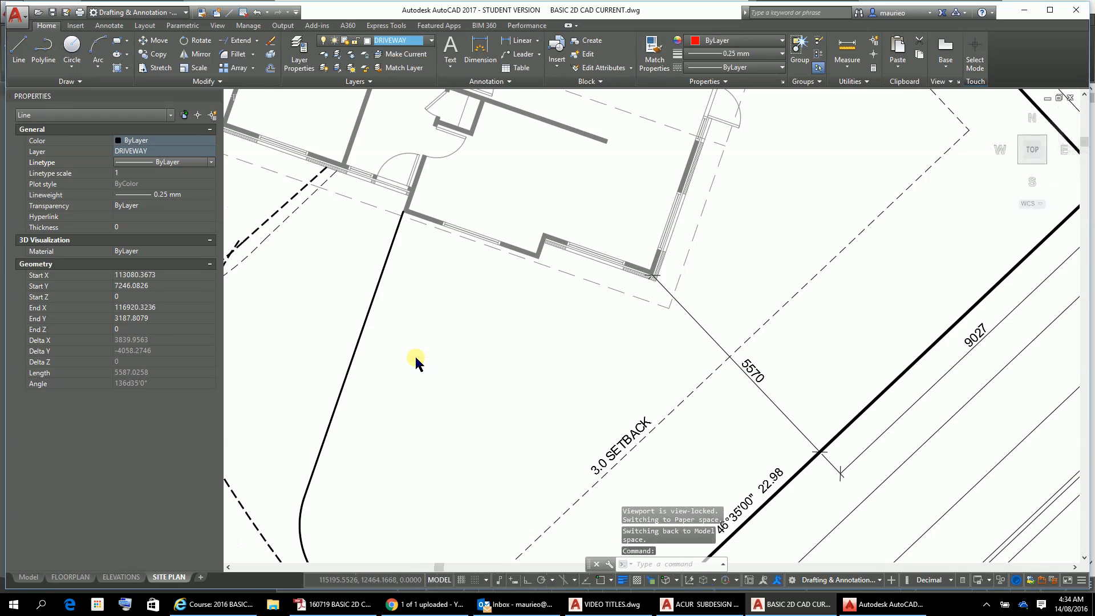
scroll(415, 355, "down", 5)
scroll(572, 244, "up", 2)
scroll(501, 306, "up", 2)
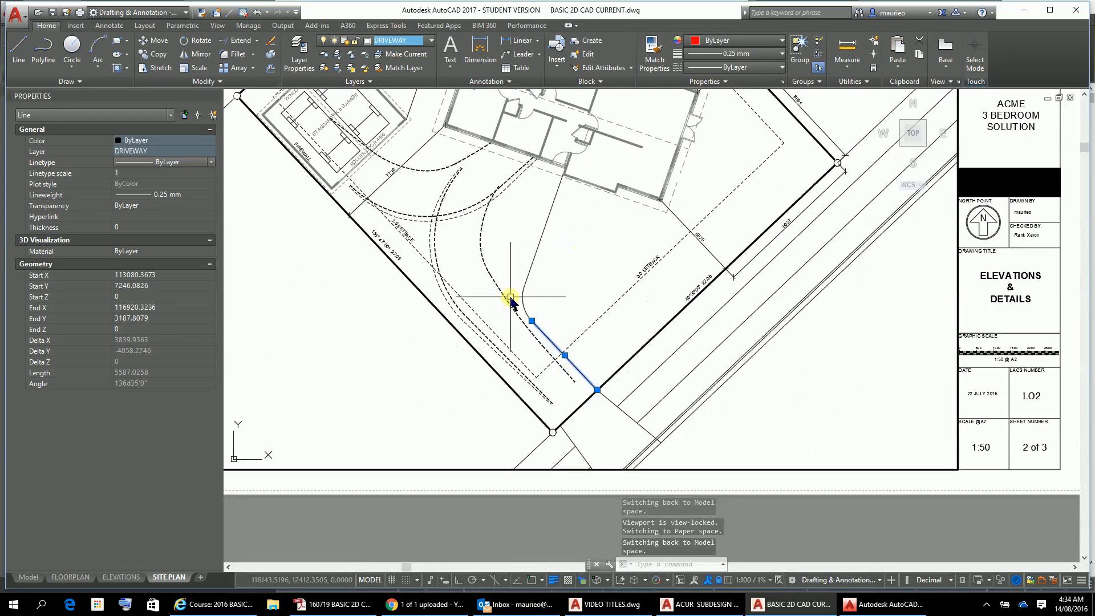
scroll(529, 294, "up", 5)
left_click(481, 314)
scroll(565, 315, "down", 5)
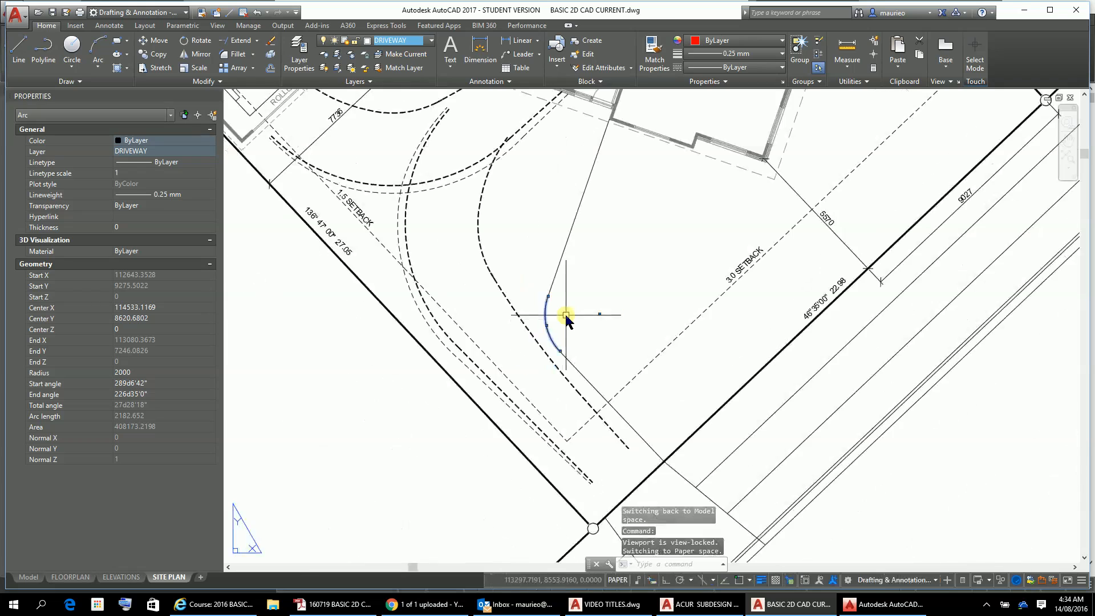
Reactivate model space in the viewport and make DRIVEWAY the current layer.
scroll(572, 319, "down", 4)
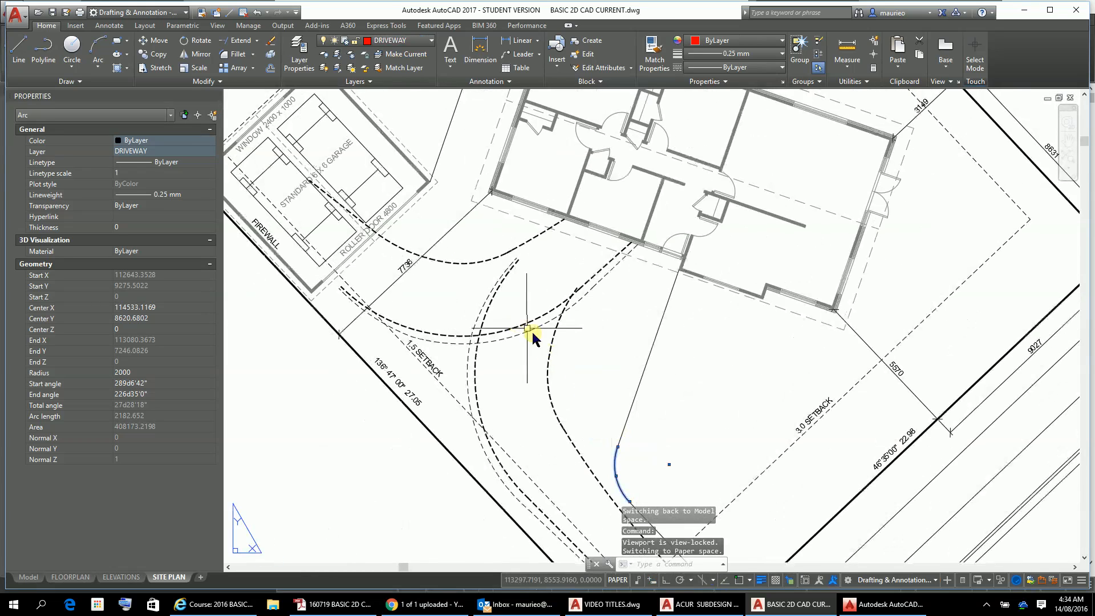
middle_click_drag(518, 318, 577, 362)
scroll(468, 231, "up", 2)
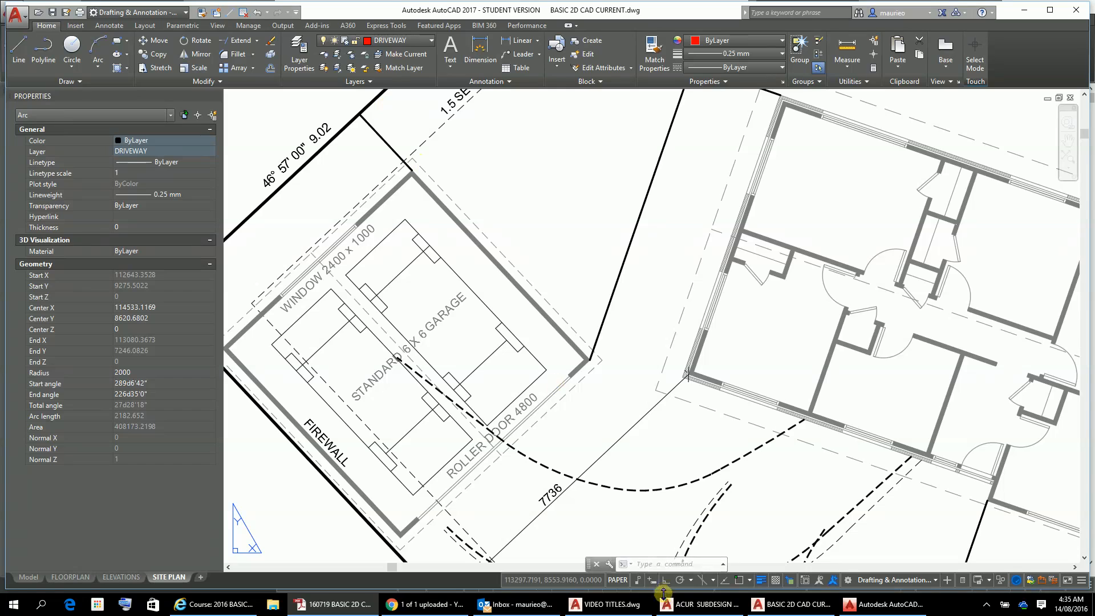
left_click(618, 580)
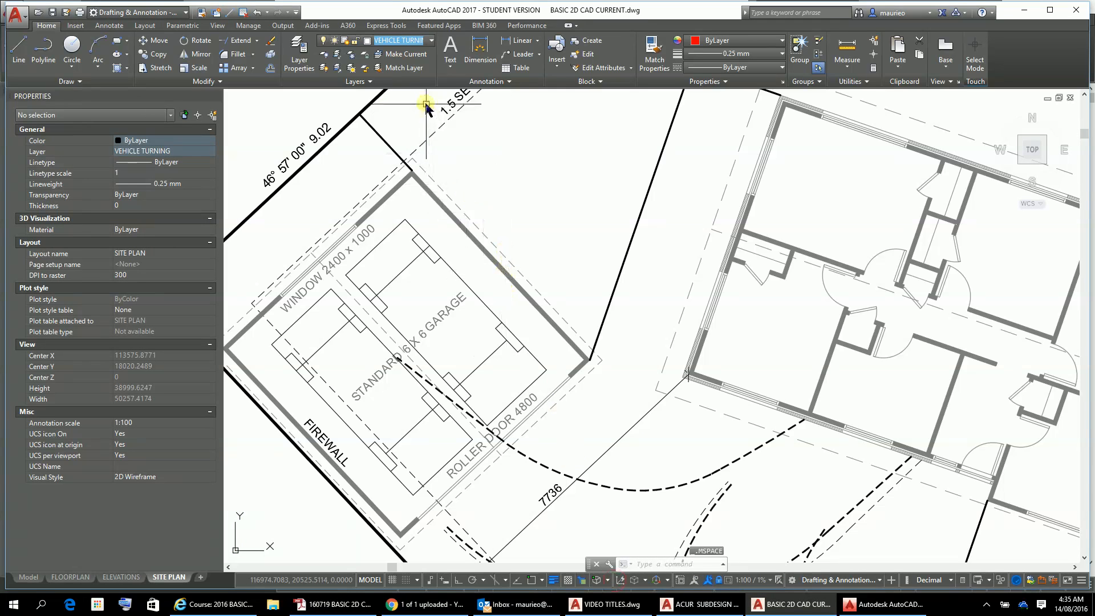
left_click(431, 41)
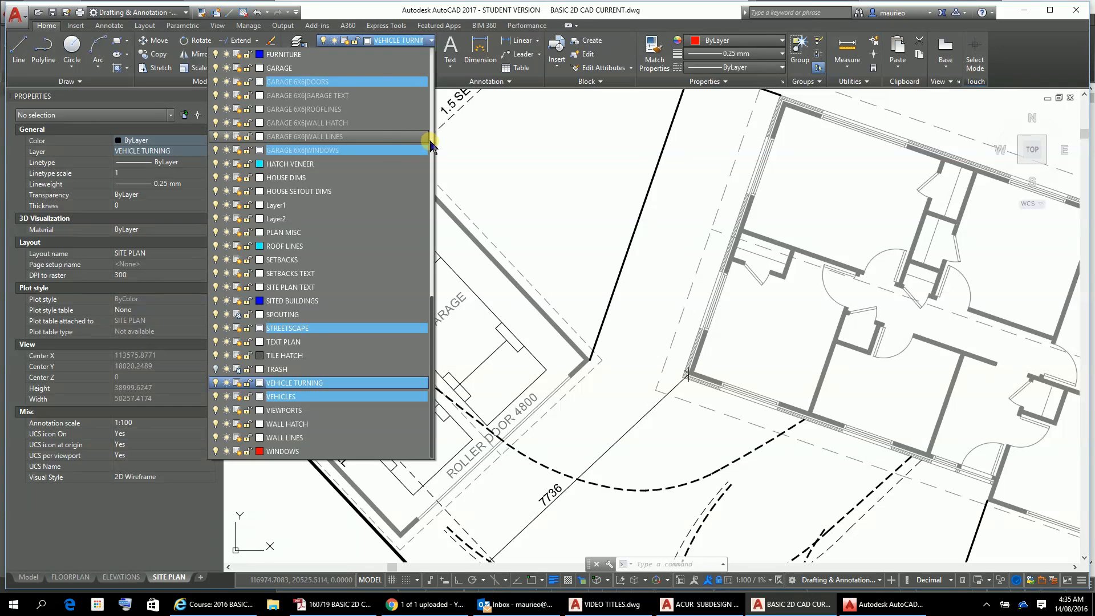
left_click(466, 159)
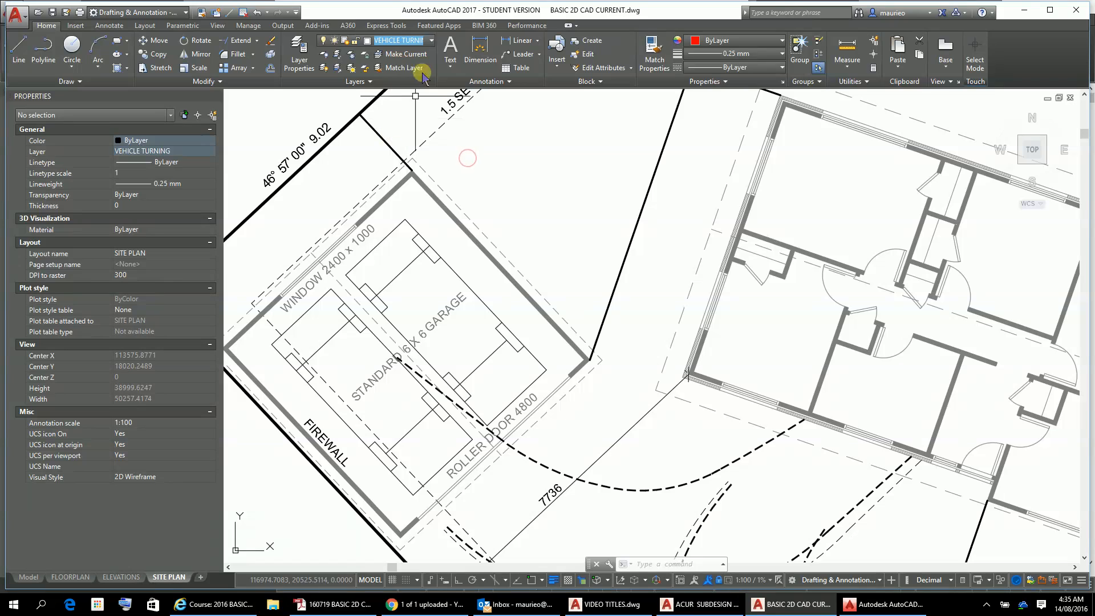
left_click(432, 41)
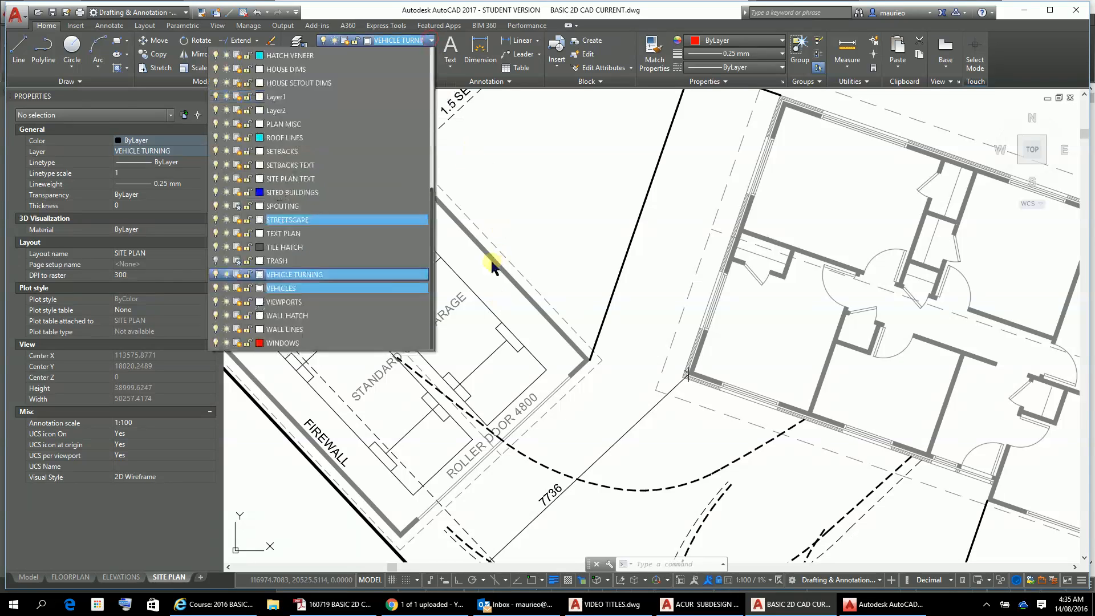
scroll(415, 217, "up", 8)
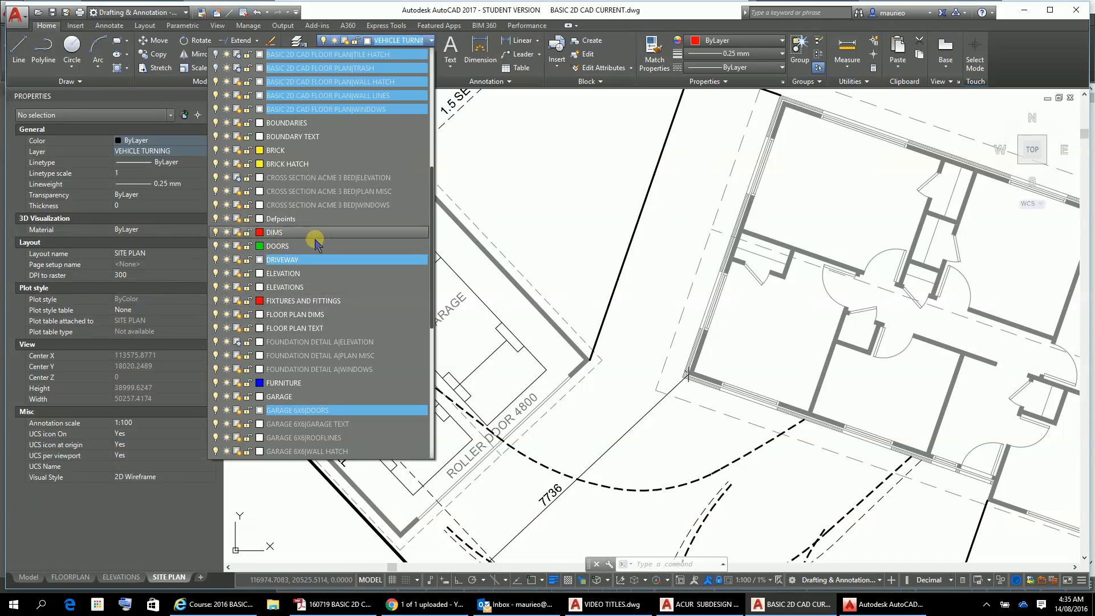
left_click(308, 265)
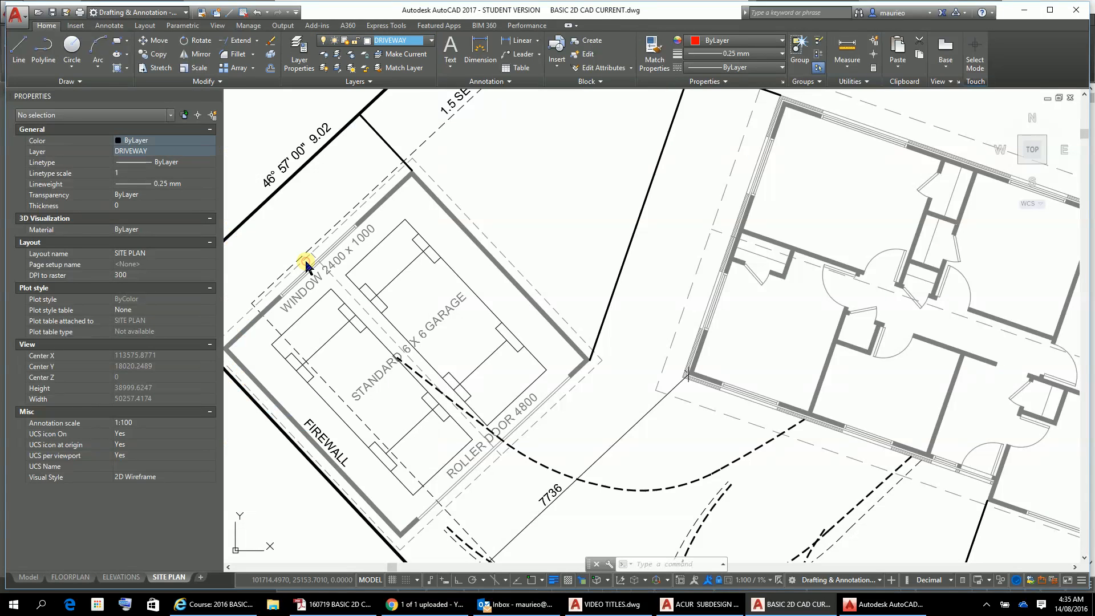
left_click(366, 227)
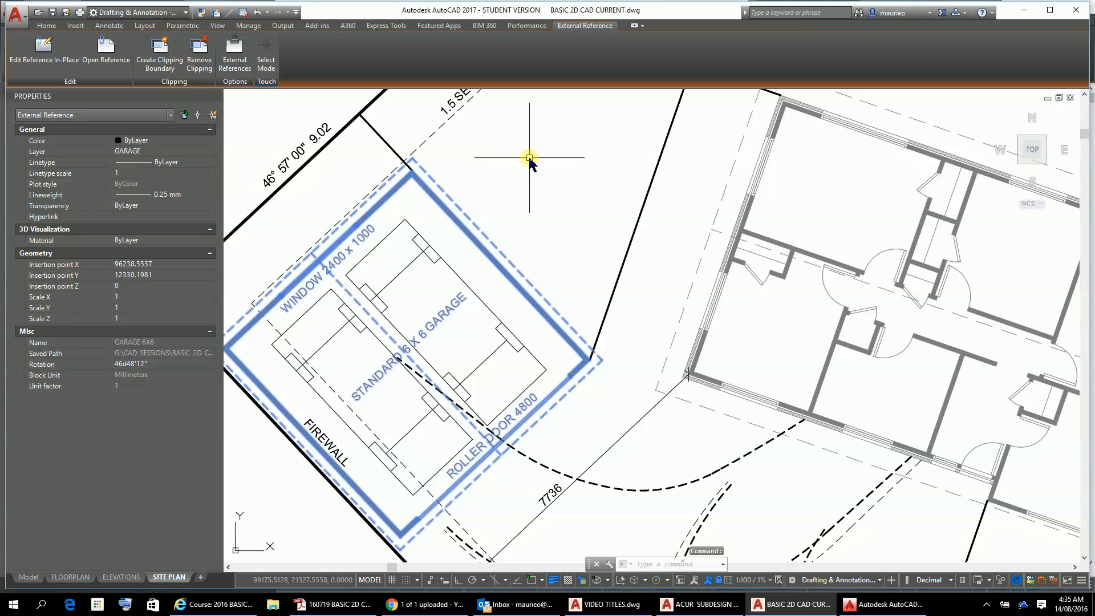
key("Escape")
key("Escape")
key("Escape")
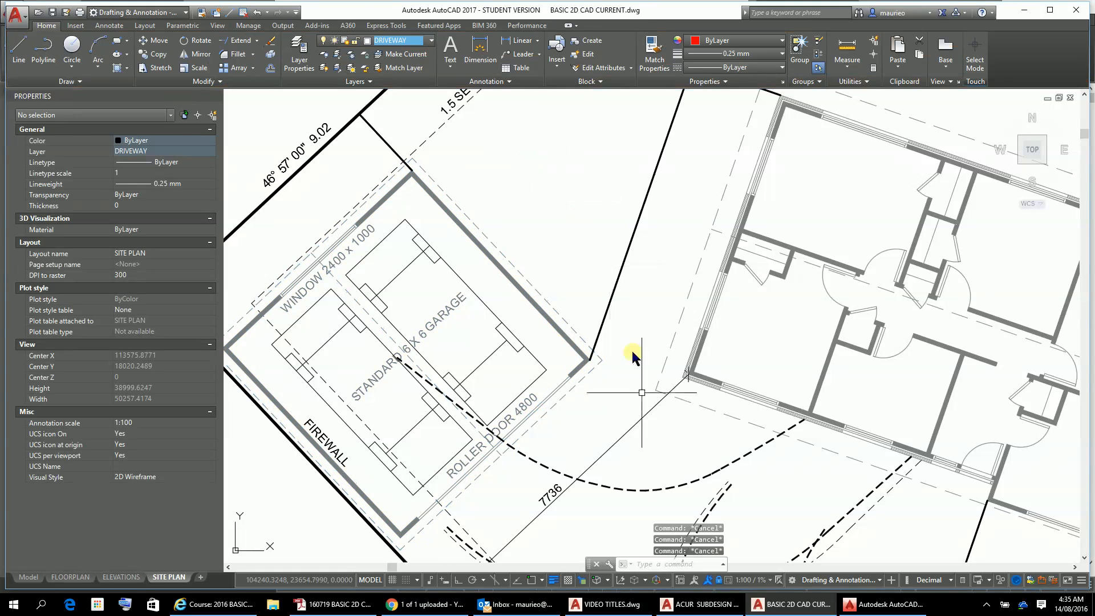
scroll(668, 425, "down", 5)
scroll(615, 383, "up", 3)
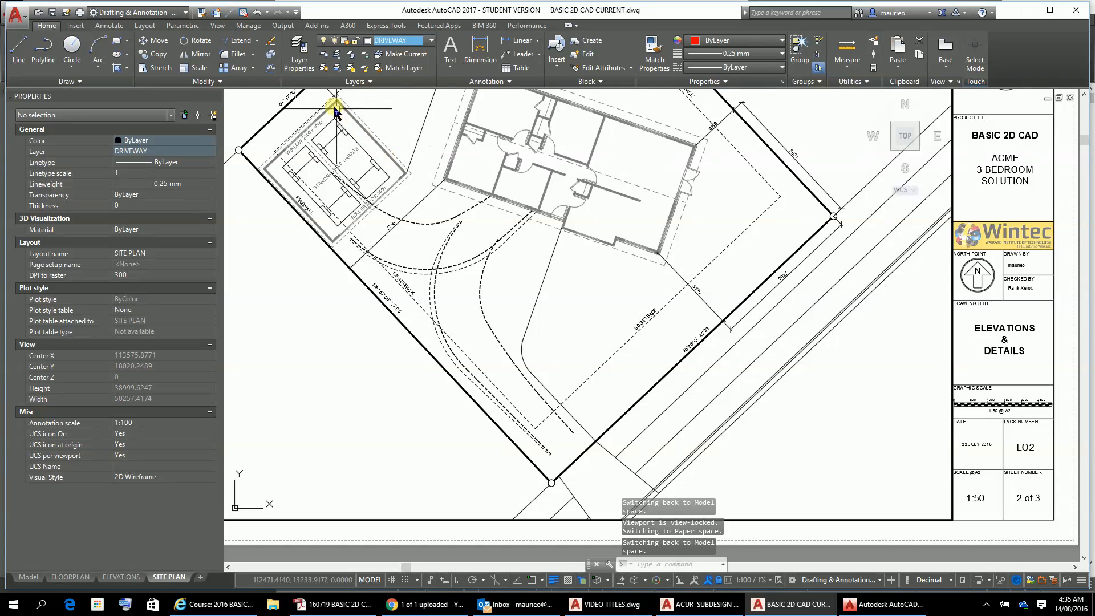
Review the DRIVEWAY layer's colour, linetype and lineweight settings in the layer list.
left_click(298, 60)
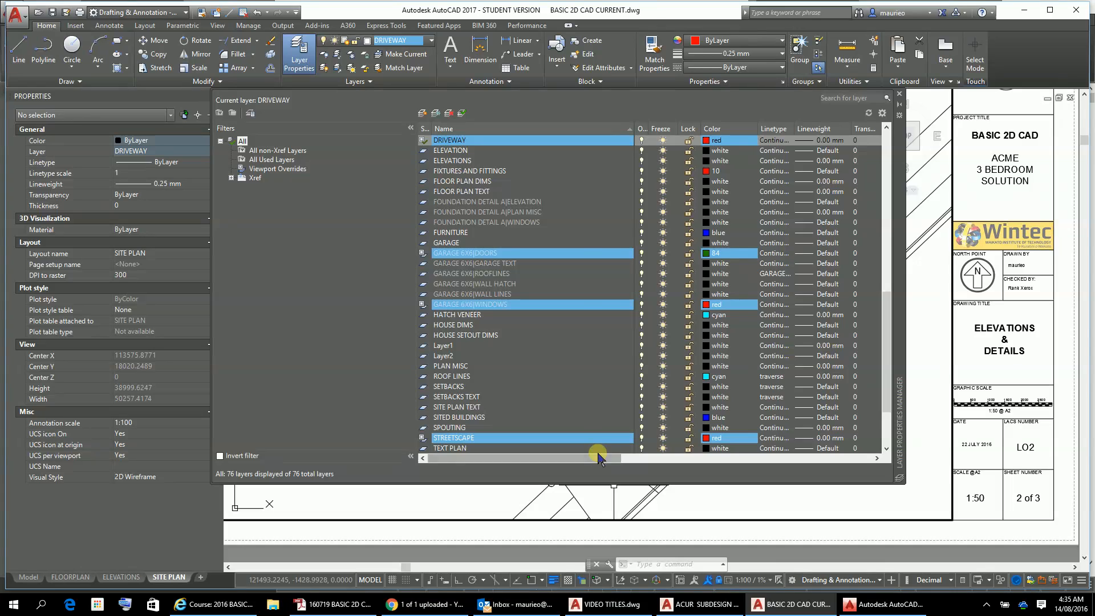
left_click_drag(605, 460, 768, 454)
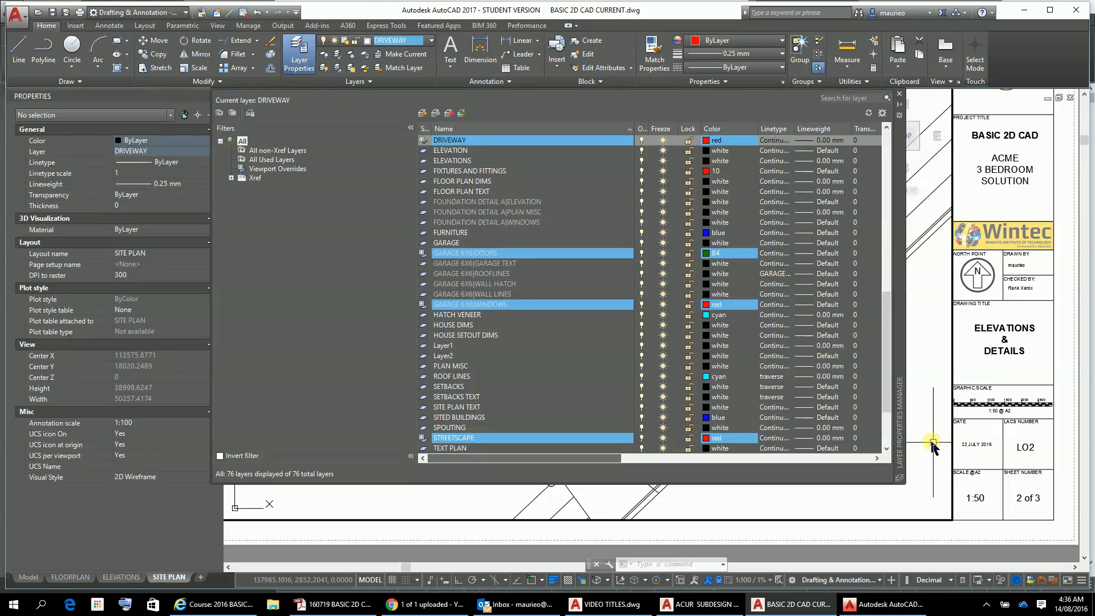
left_click(926, 370)
left_click(923, 374)
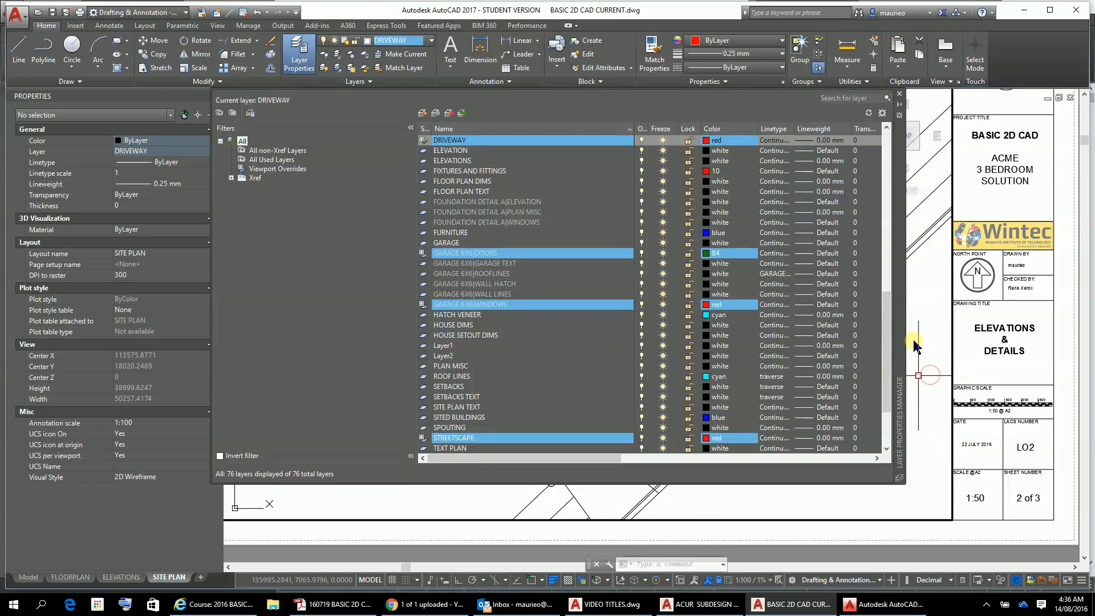
left_click(899, 95)
Set the lineweight of the straight driveway edge line running from the house corner to ByLayer.
scroll(552, 268, "up", 5)
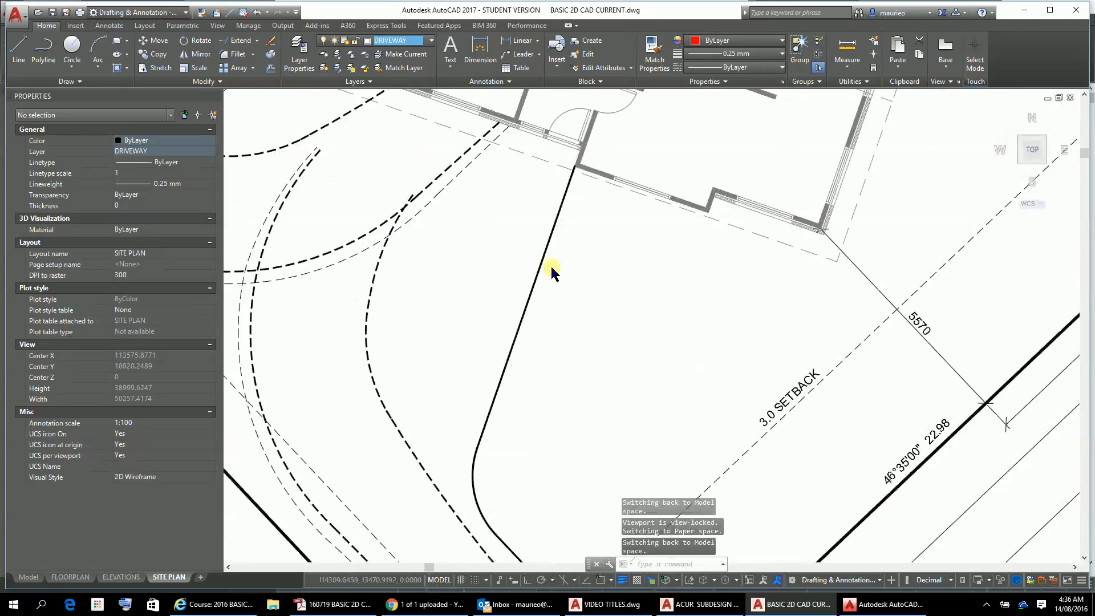
left_click(533, 262)
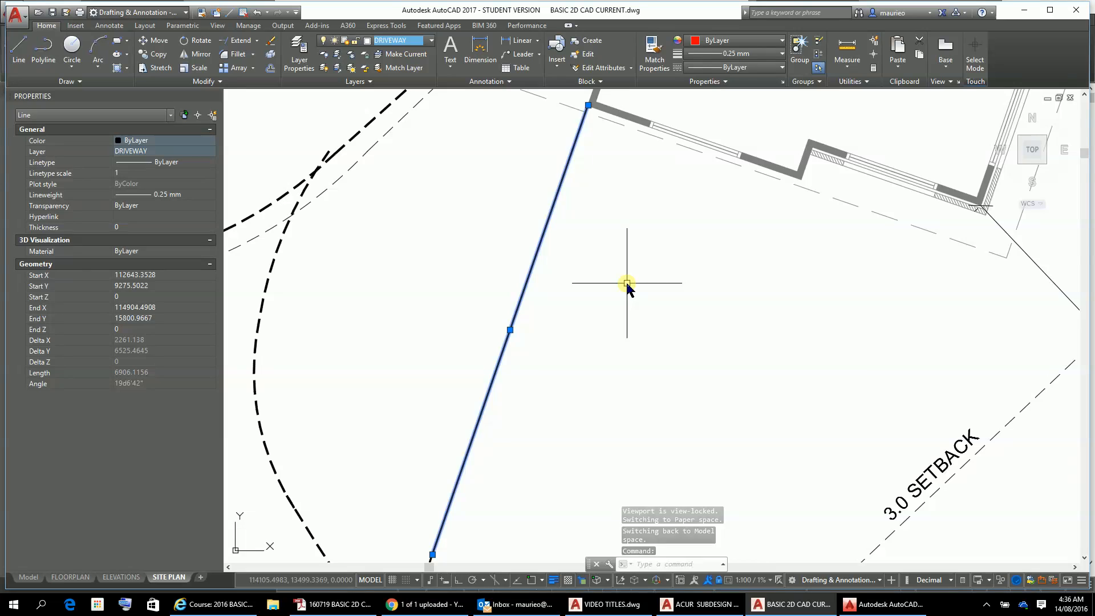
scroll(628, 285, "down", 5)
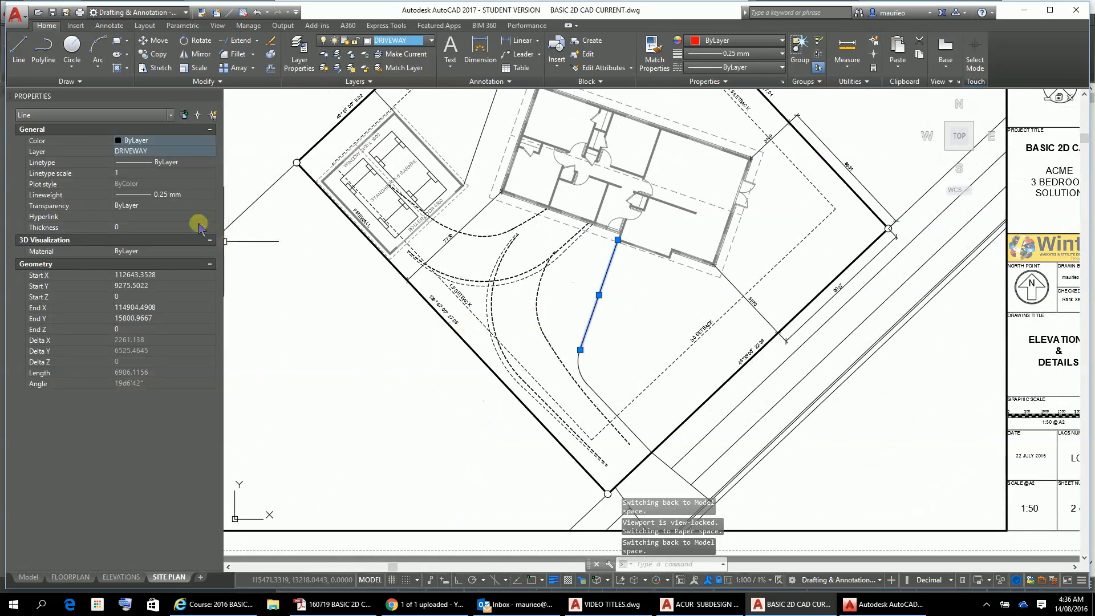
left_click(191, 195)
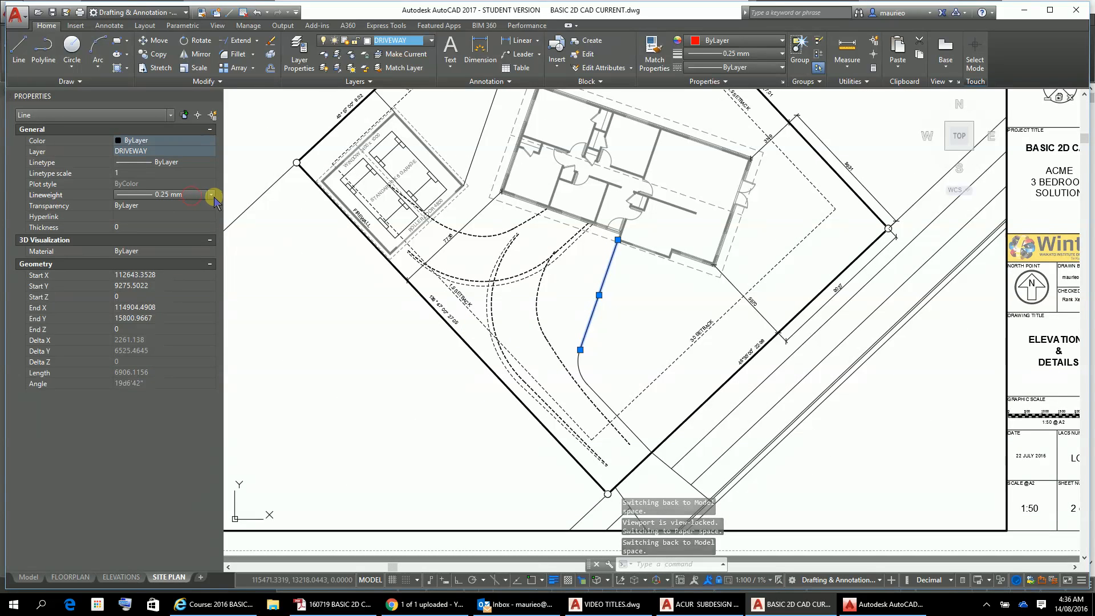
left_click(212, 196)
left_click(213, 196)
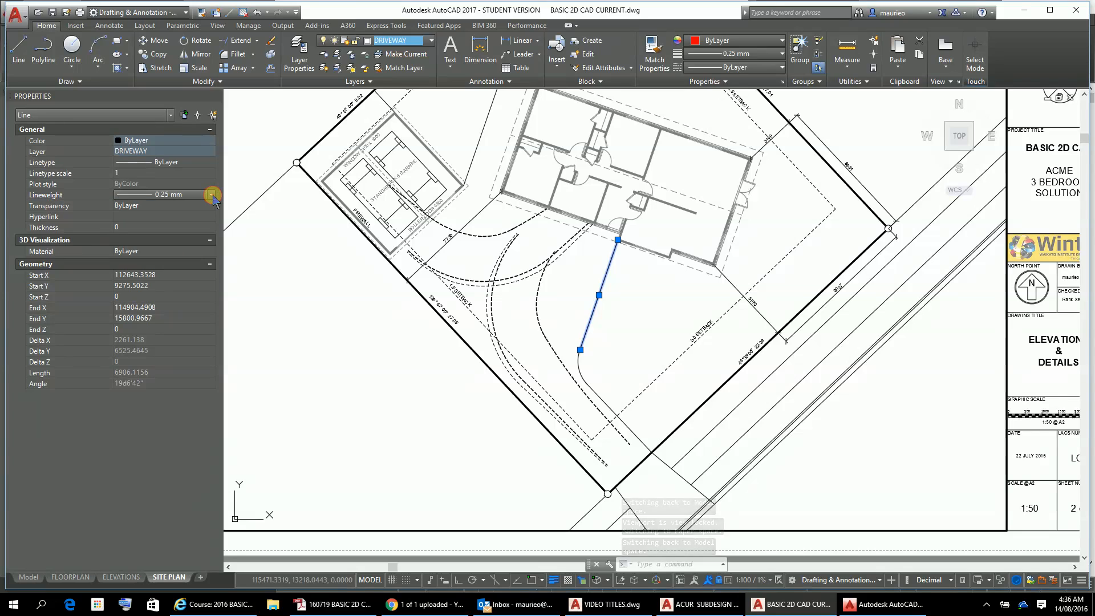
left_click(212, 195)
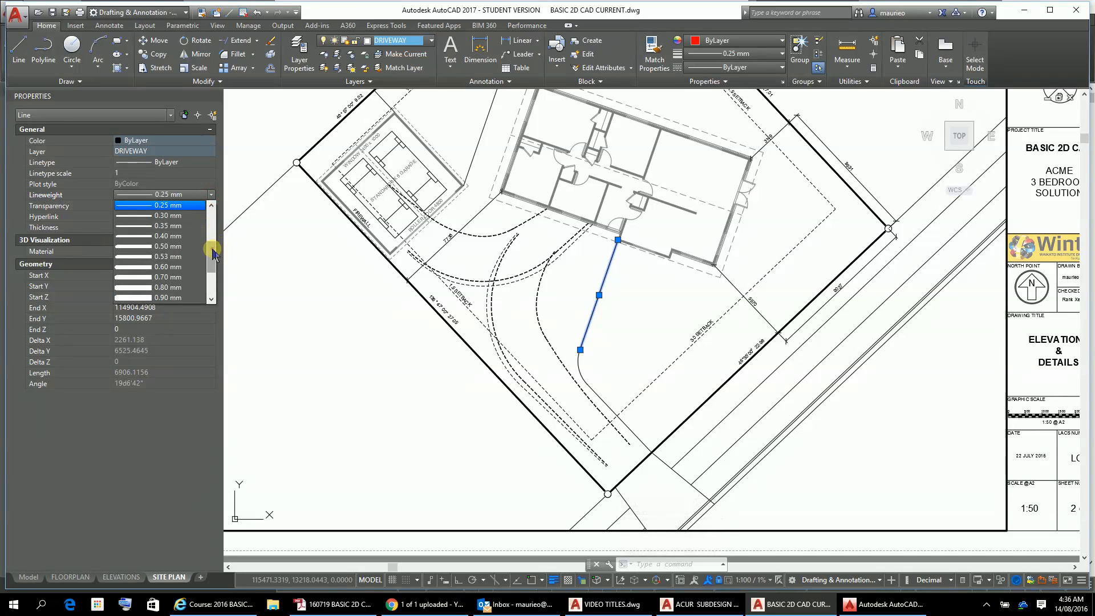
scroll(208, 210, "up", 3)
left_click(187, 207)
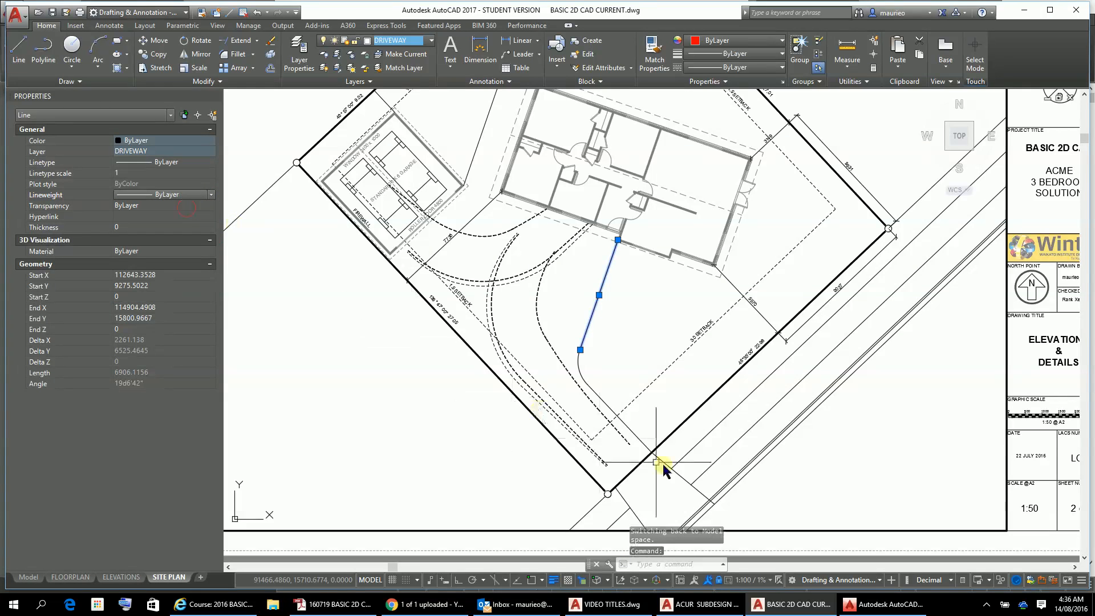
key("Escape")
Check the lineweights of the driveway arc and the straight edge line near the street boundary.
left_click(577, 367)
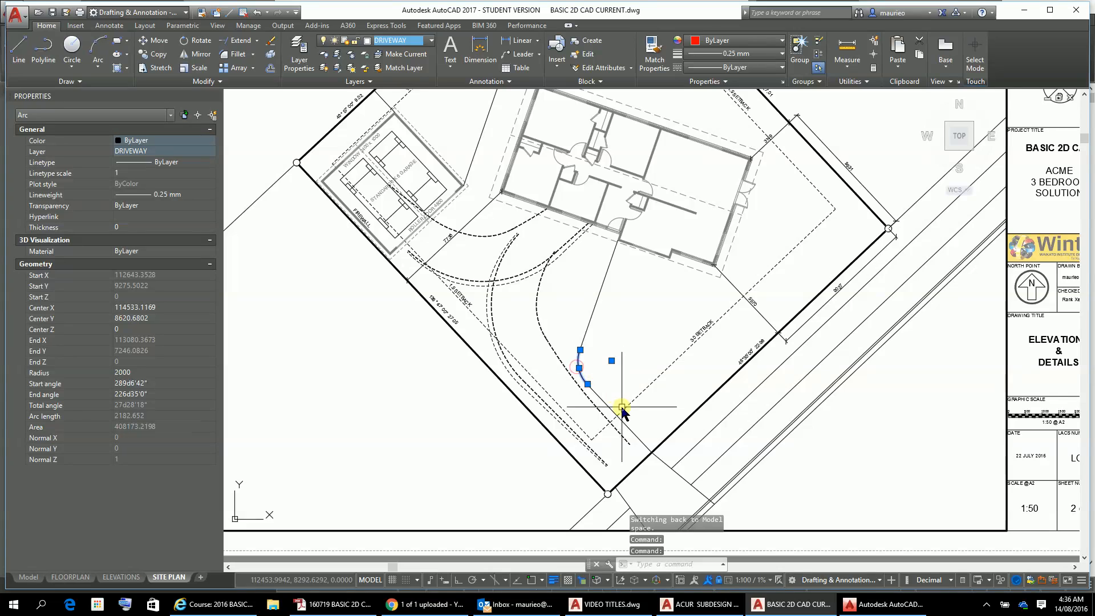
key("Escape")
left_click(614, 412)
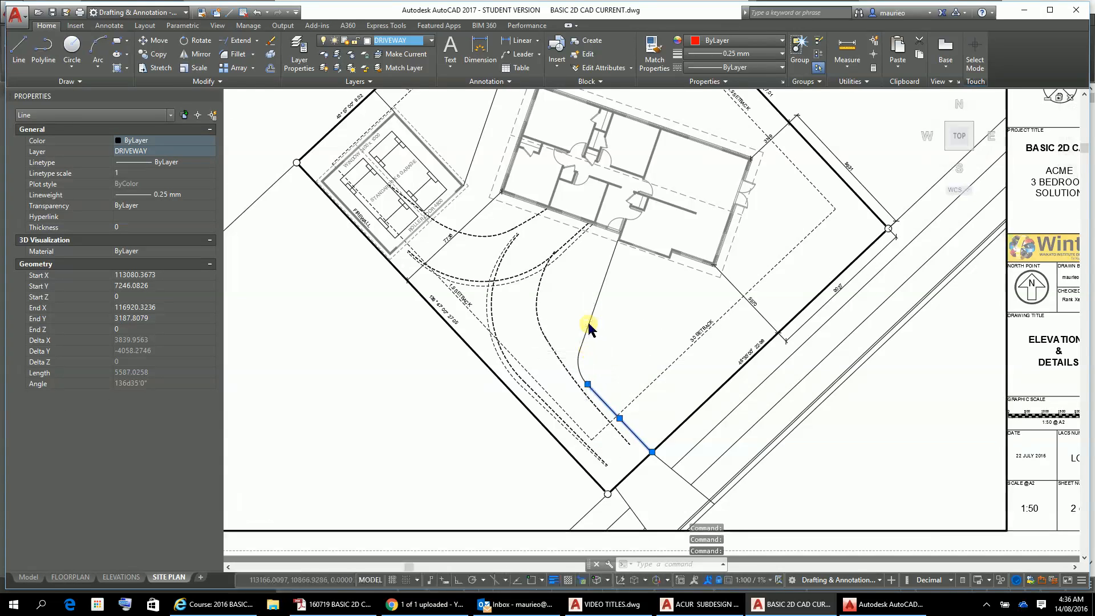
scroll(589, 323, "up", 5)
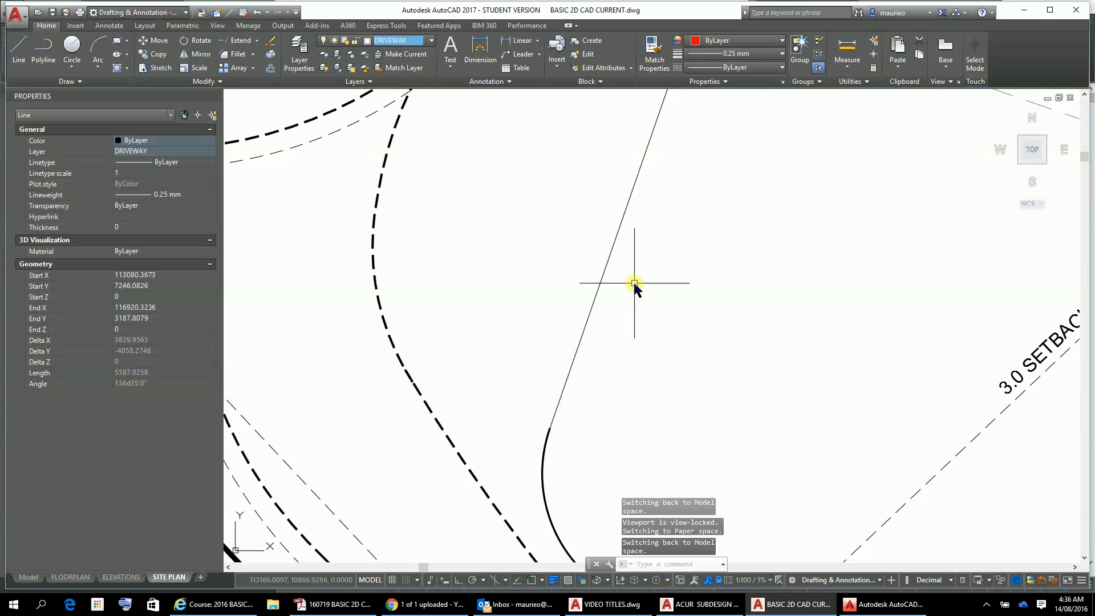
Undo the lineweight change on the driveway edge line running from the house corner.
key("ctrl+z")
key("ctrl+z")
key("ctrl+z")
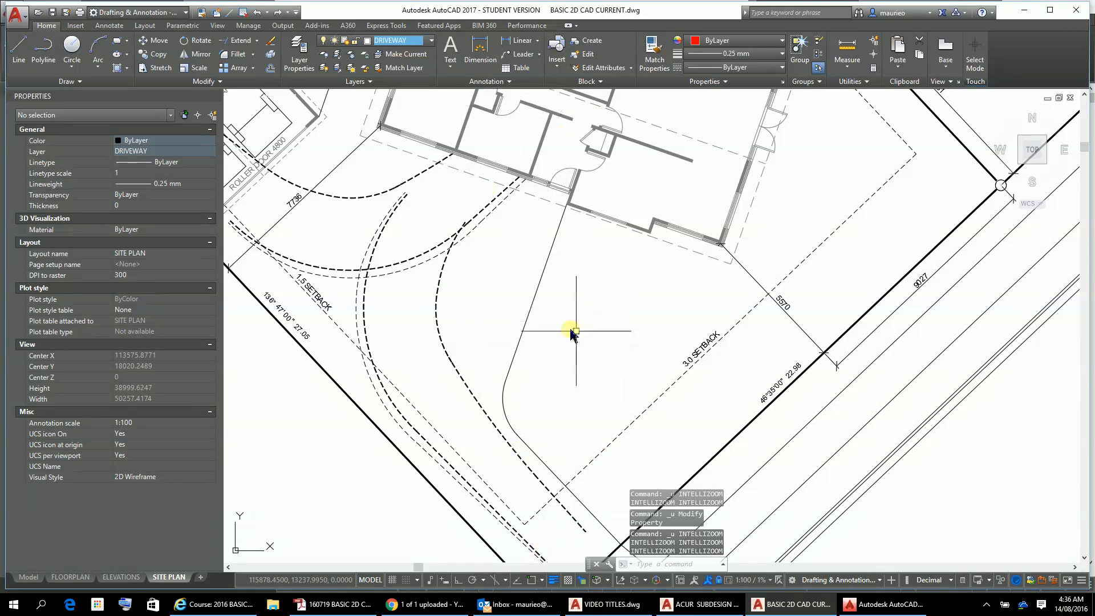
key("ctrl+z")
scroll(558, 320, "up", 3)
scroll(569, 321, "down", 3)
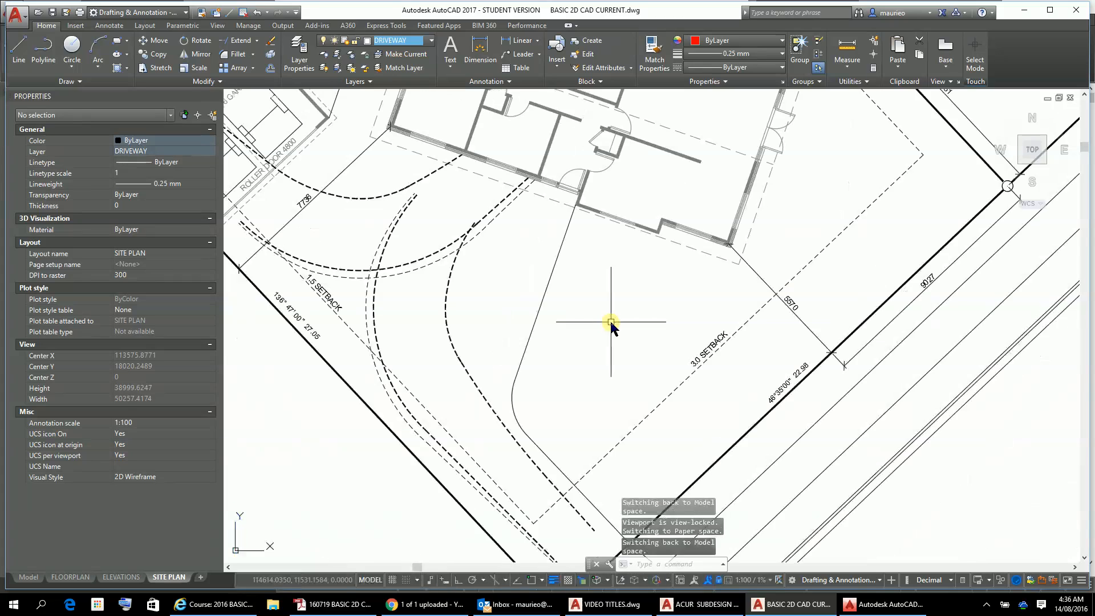
Check the layer and lineweight of the 5570 dimension between the house corner and the boundary.
scroll(647, 235, "up", 5)
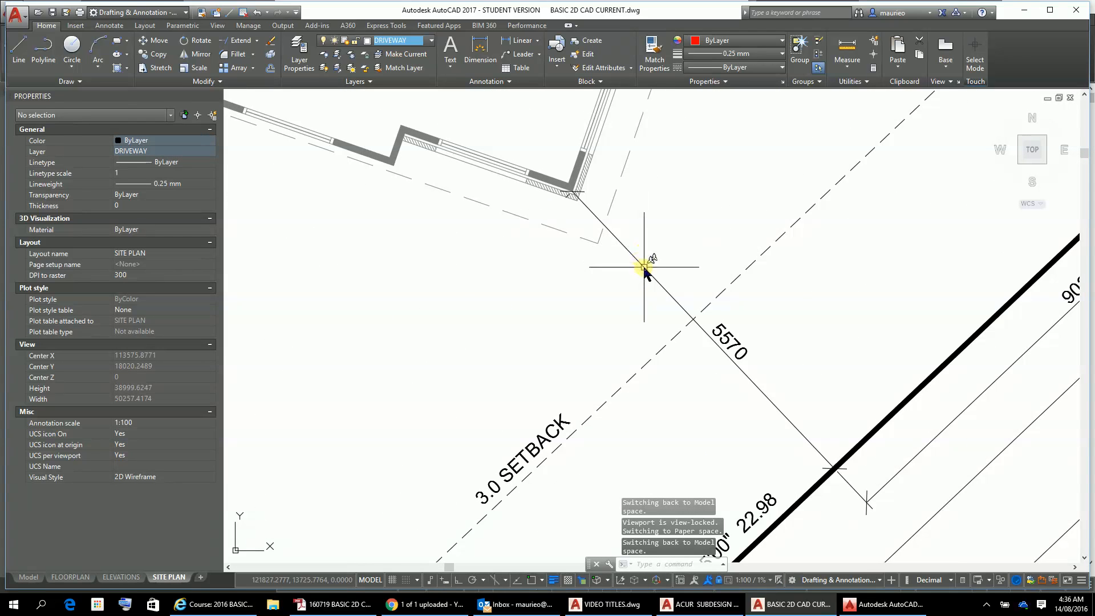
left_click(642, 264)
key("Escape")
key("Escape")
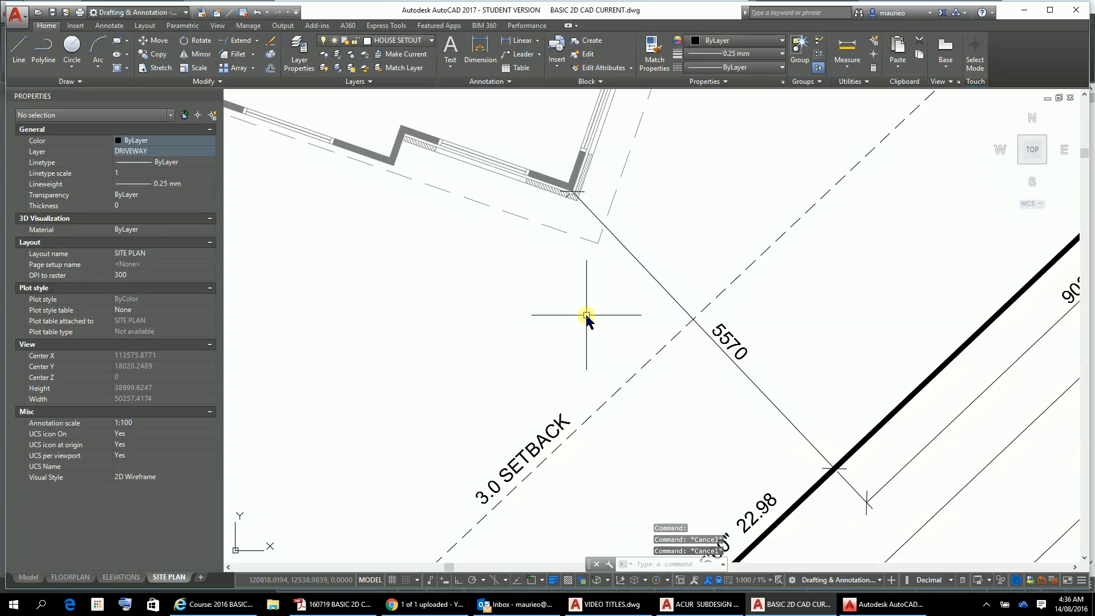
scroll(648, 269, "down", 5)
scroll(675, 347, "up", 3)
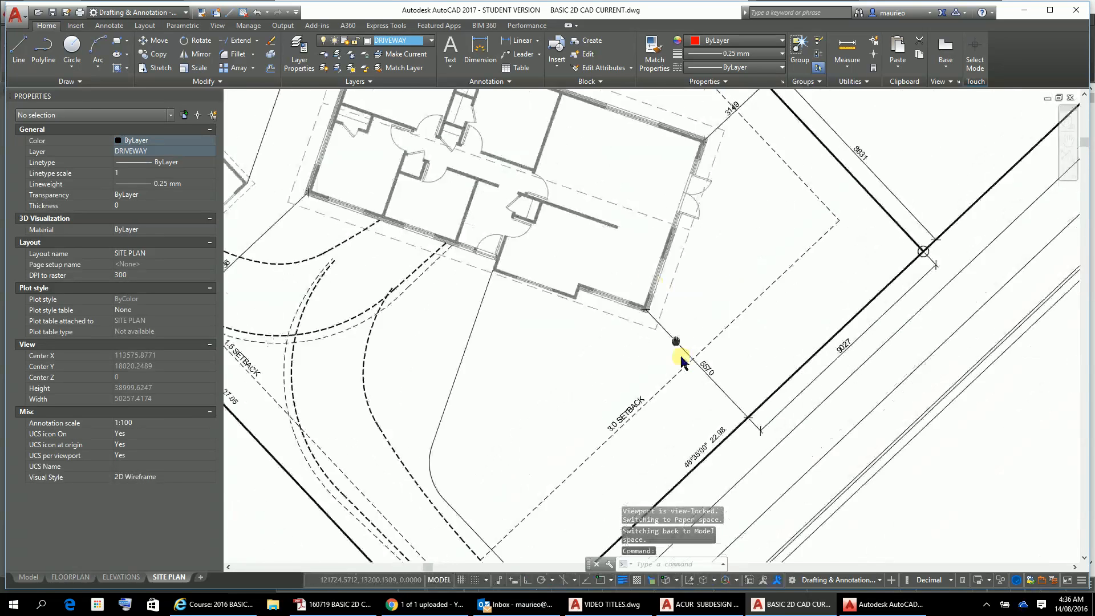
Turn on object snap and draw a line along the outer face of the projecting street-side wall, from its inner corner to the house corner.
scroll(548, 330, "up", 4)
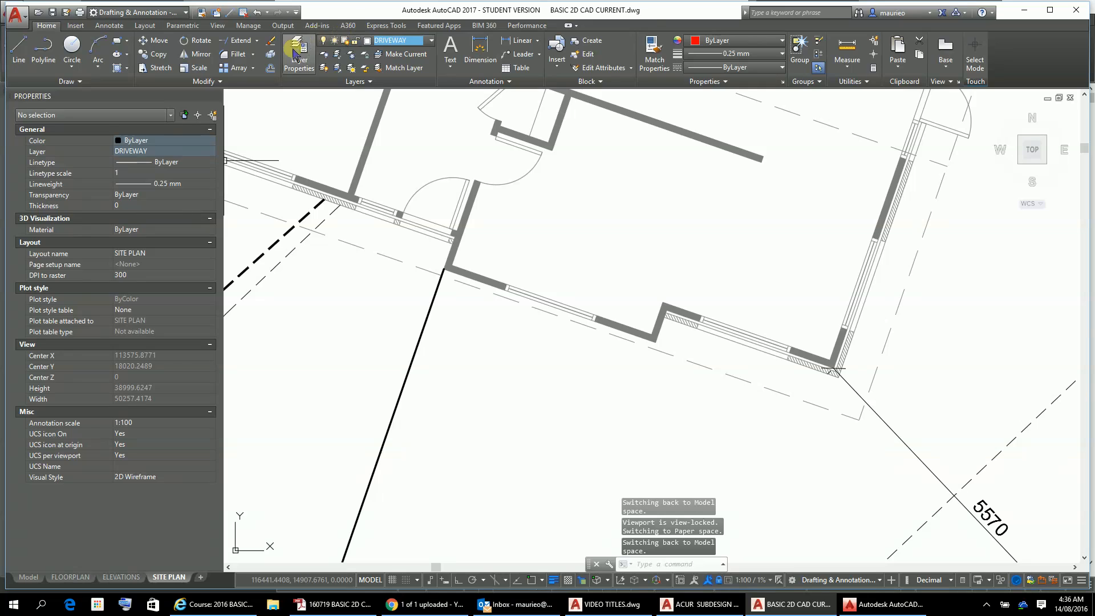
left_click(19, 46)
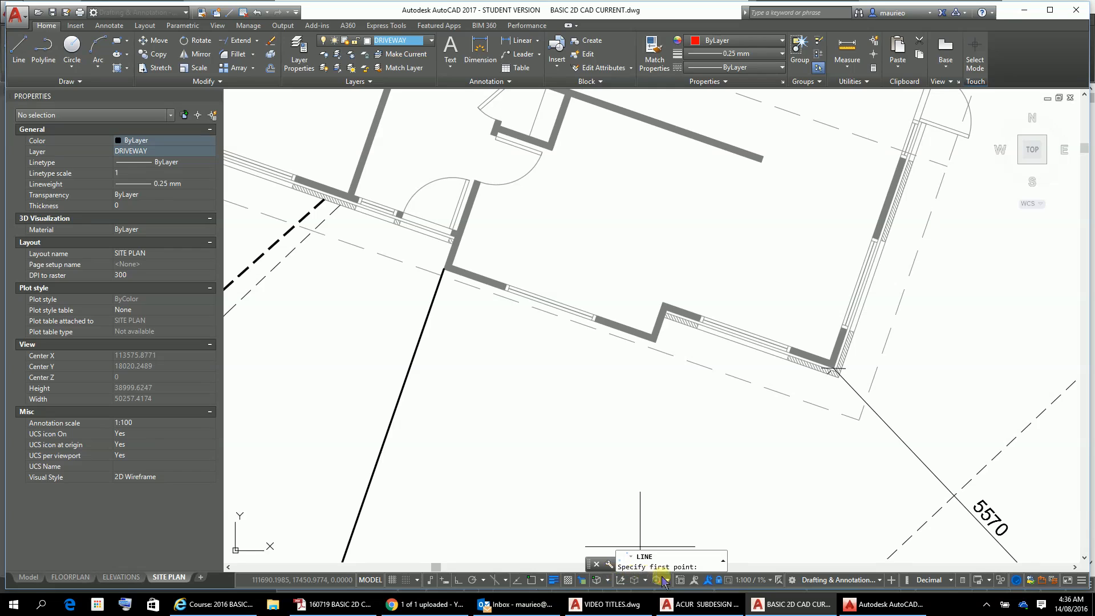
left_click(531, 580)
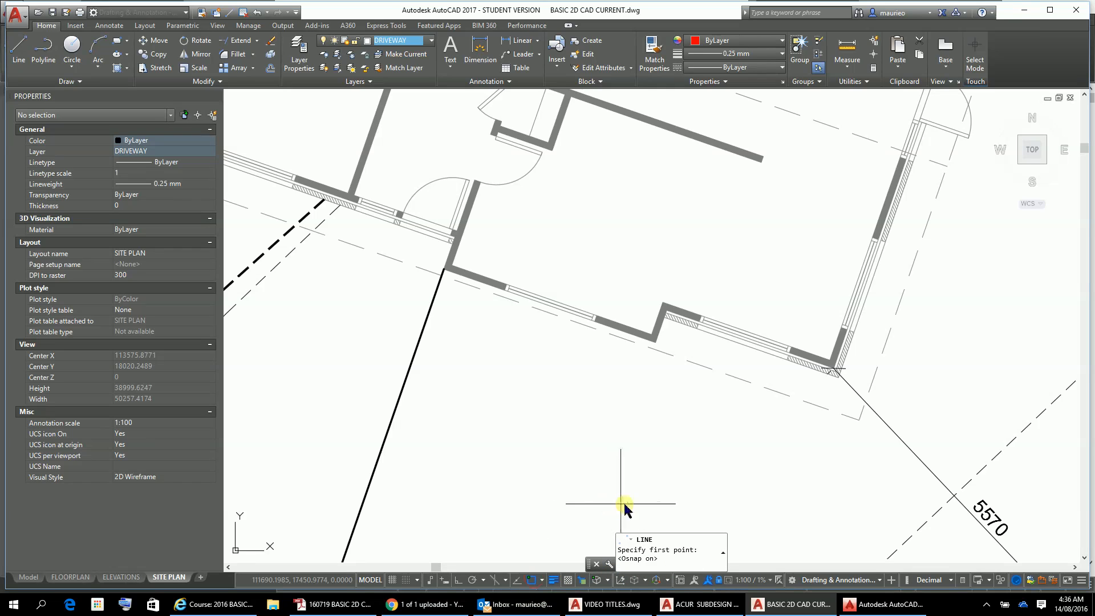
left_click(665, 315)
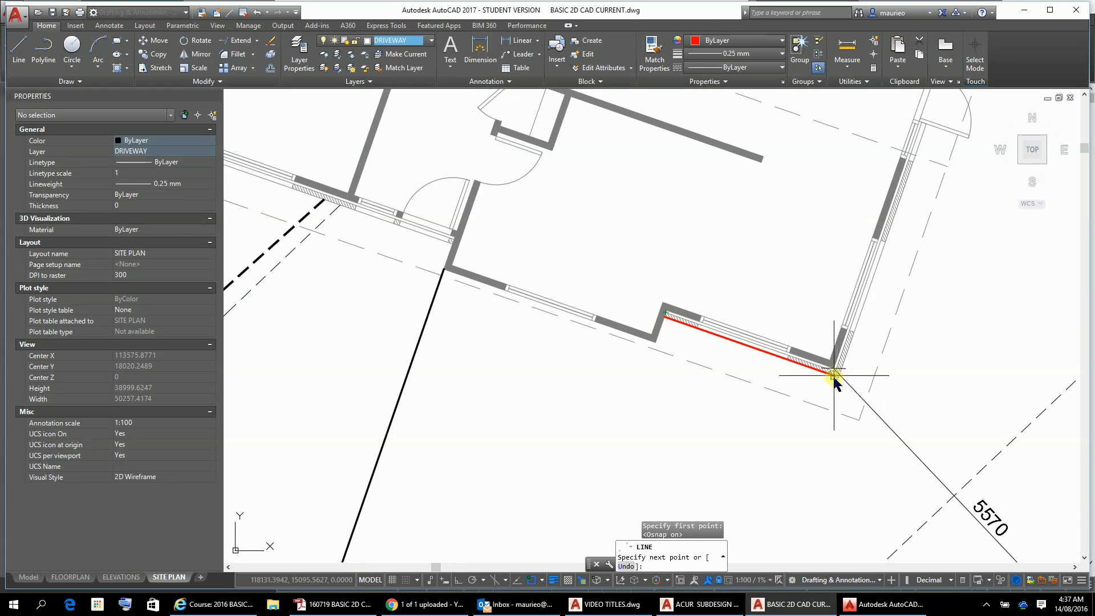
left_click(834, 375)
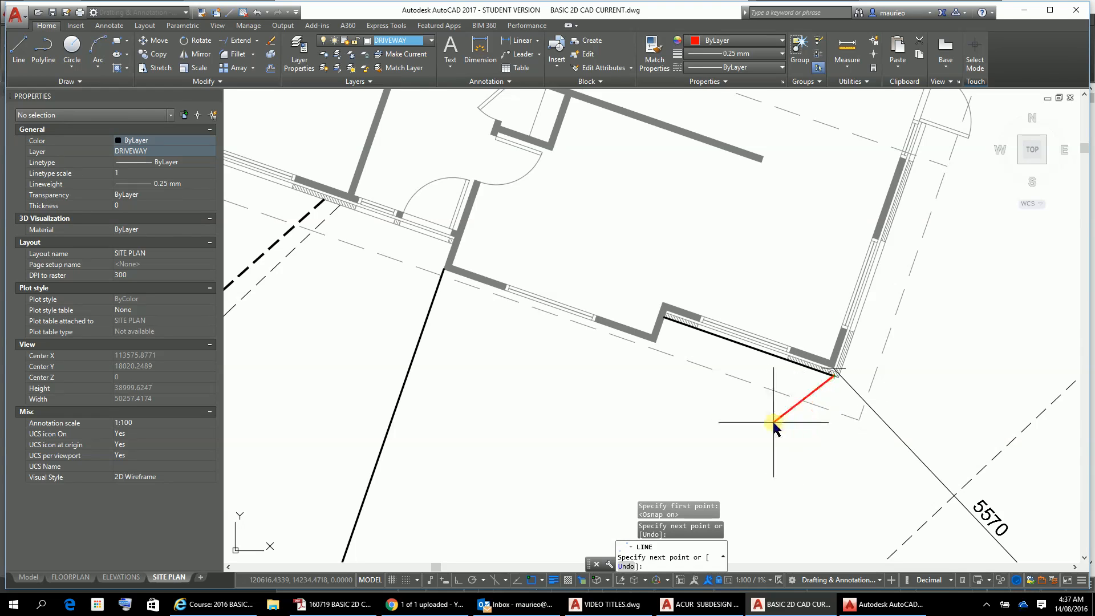
key("Escape")
key("Escape")
key("Escape")
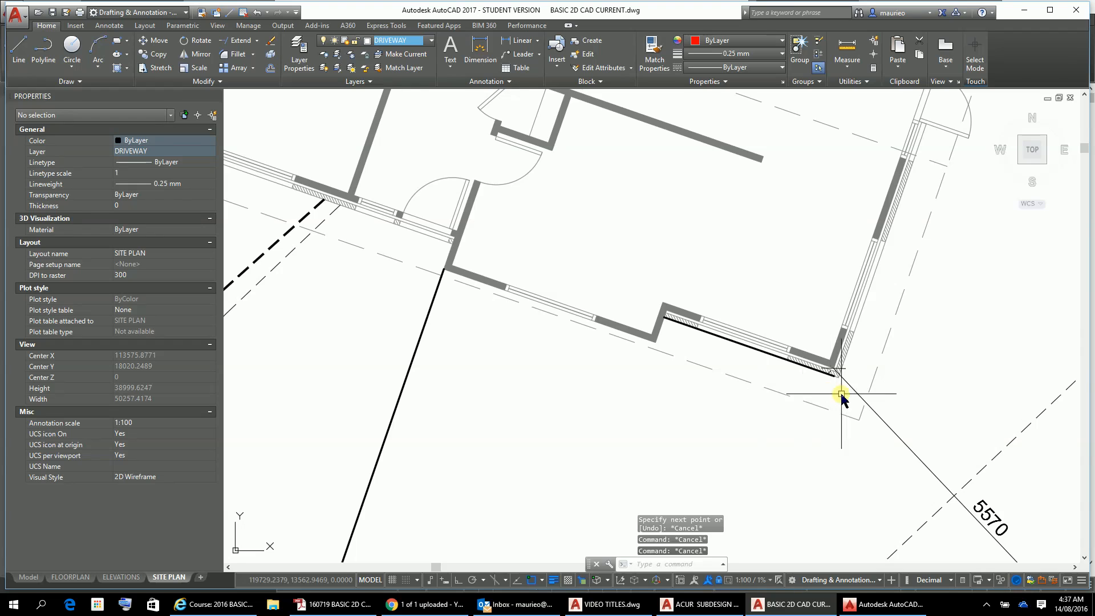
Stretch the corner end of the new wall line by 70 mm to the outer veneer corner.
scroll(823, 381, "up", 4)
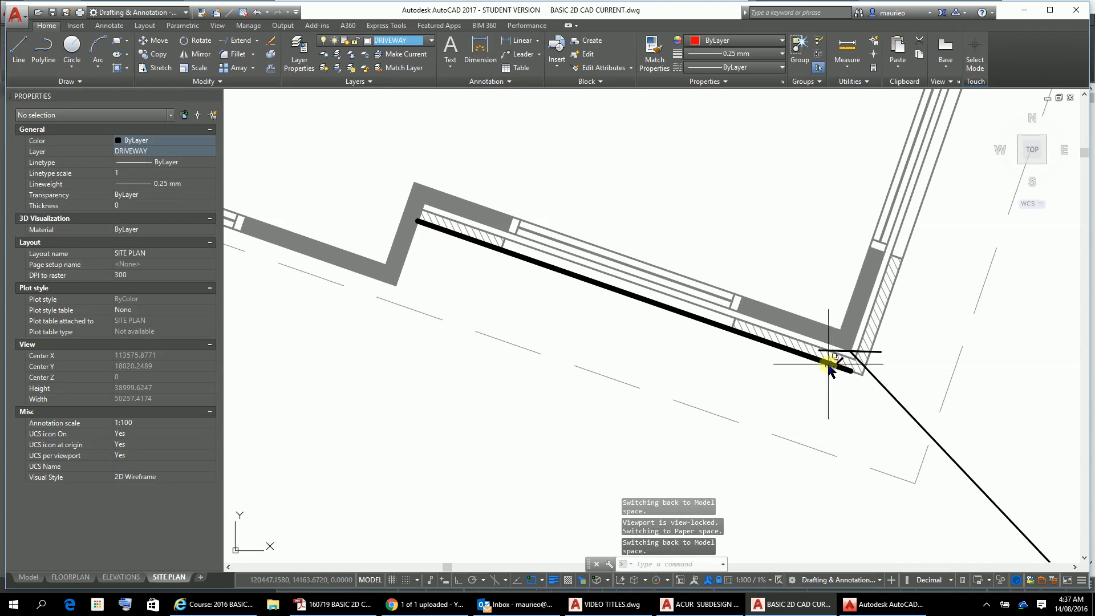
left_click(832, 367)
left_click(850, 371)
type("70")
key("Return")
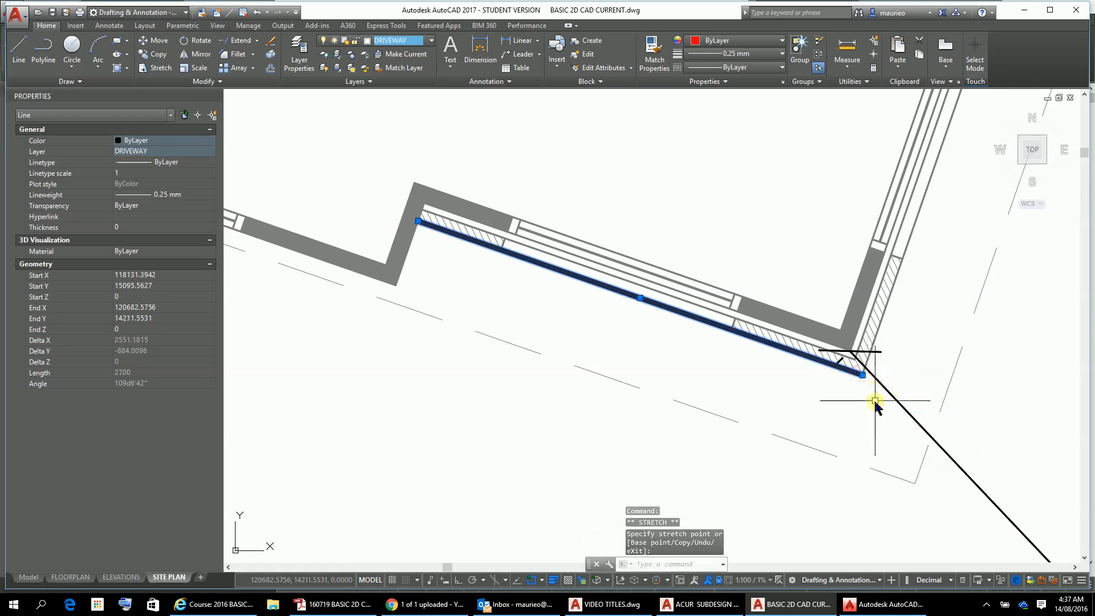
Draw a line along the outer face of the house's east end wall, from the stretched line's end to the far veneer corner.
type("l")
key("Return")
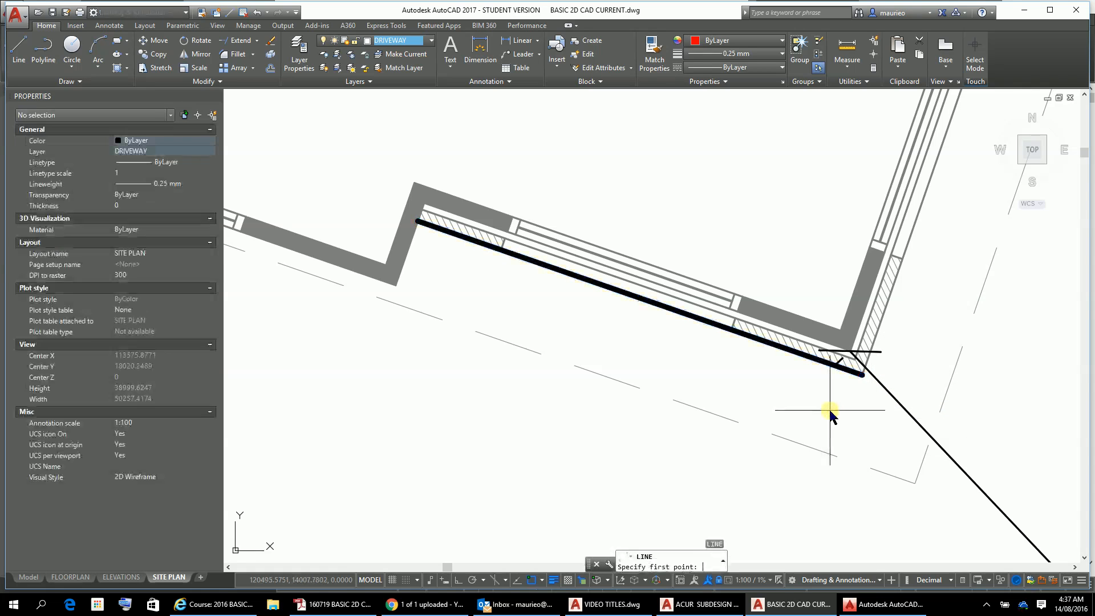
left_click(863, 375)
scroll(926, 193, "down", 3)
middle_click_drag(926, 195, 789, 517)
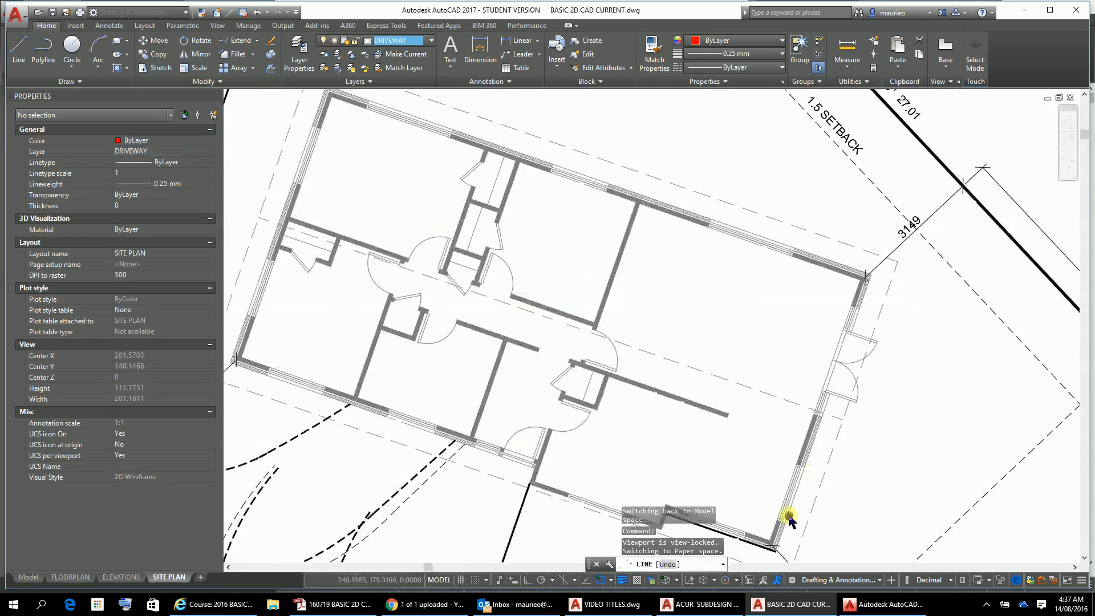
scroll(882, 289, "up", 6)
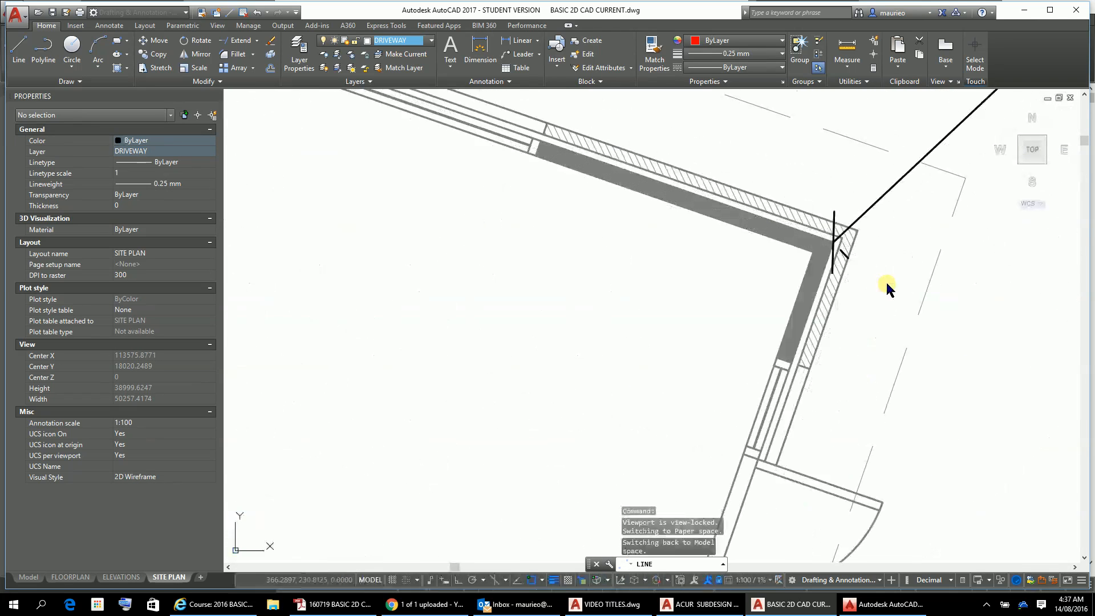
left_click(851, 228)
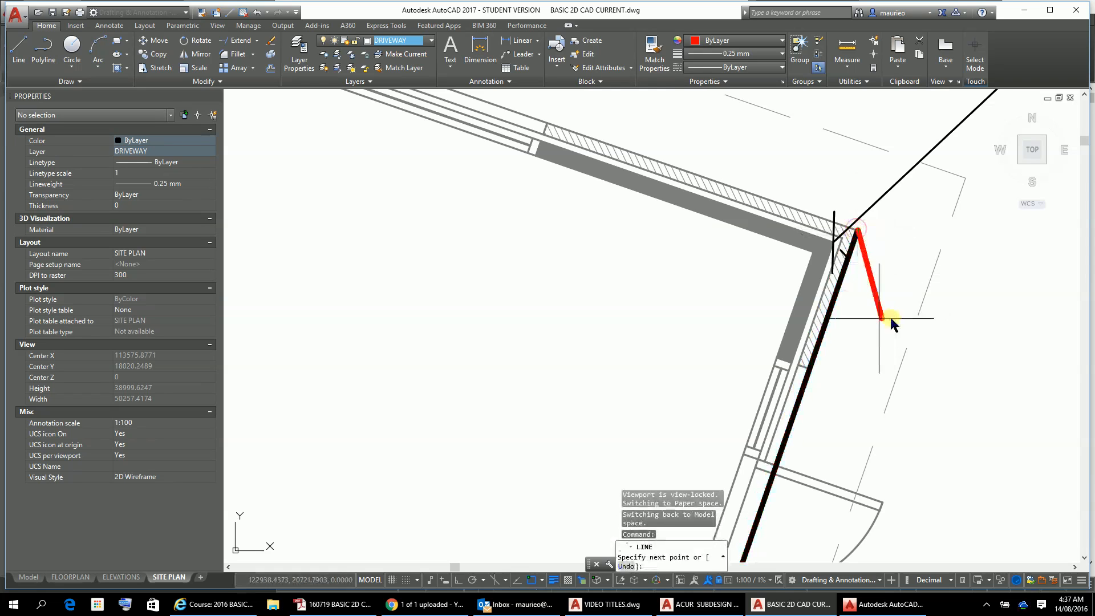
key("Escape")
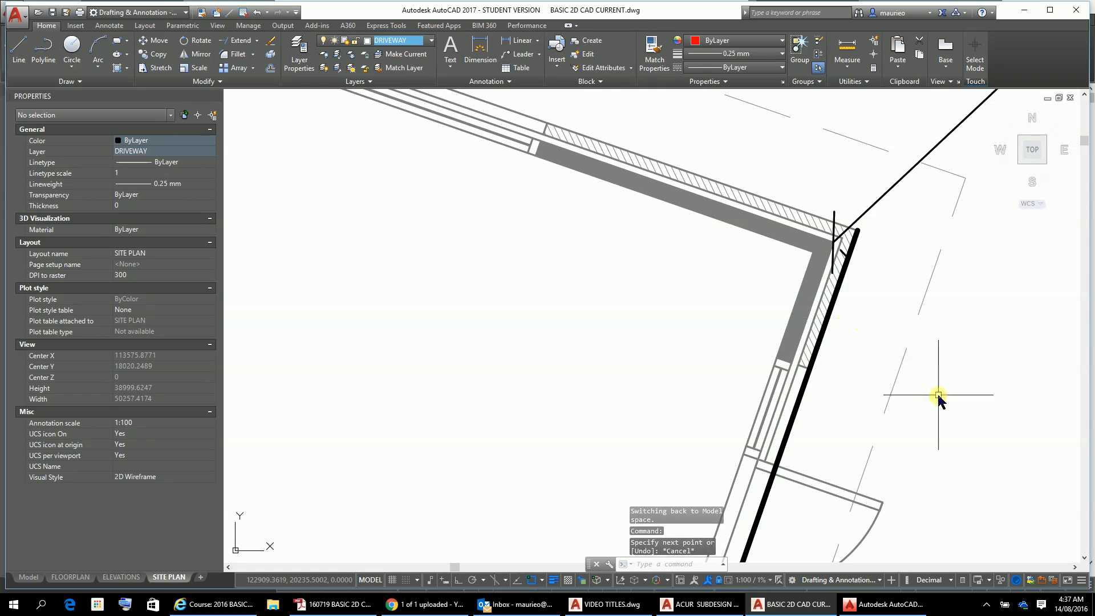
Offset the traced street-side wall line and the traced east wall line 2000 mm outward from the house.
scroll(939, 394, "down", 4)
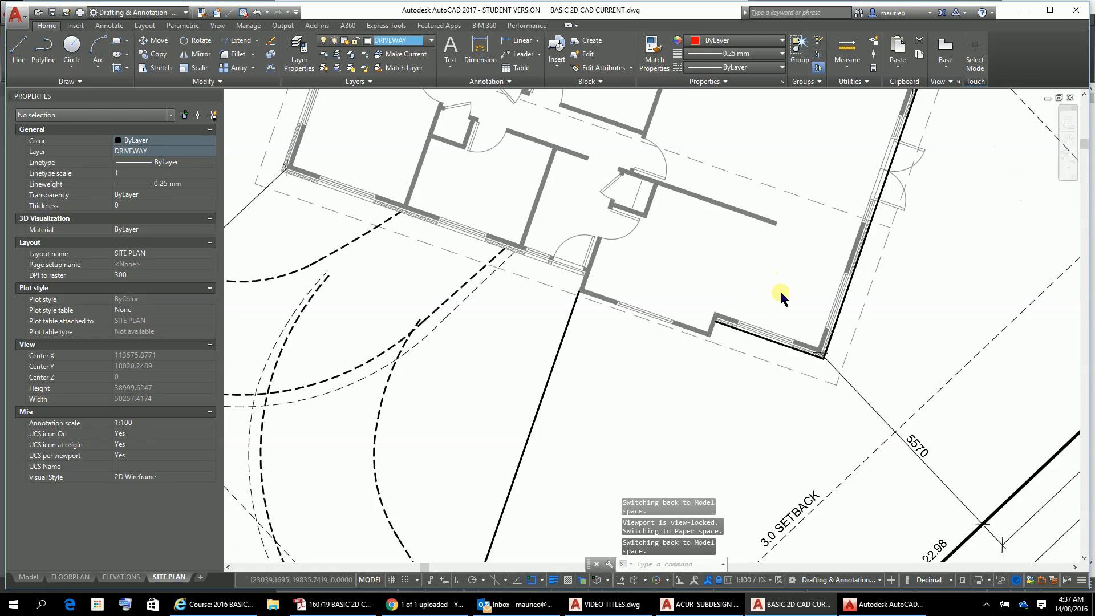
scroll(770, 278, "up", 2)
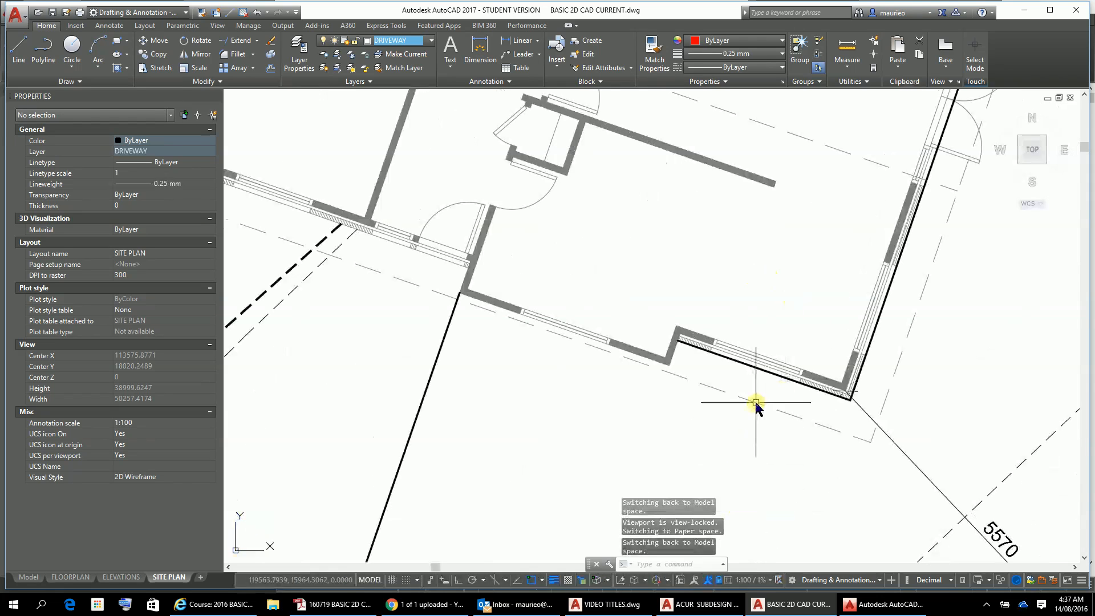
type("o")
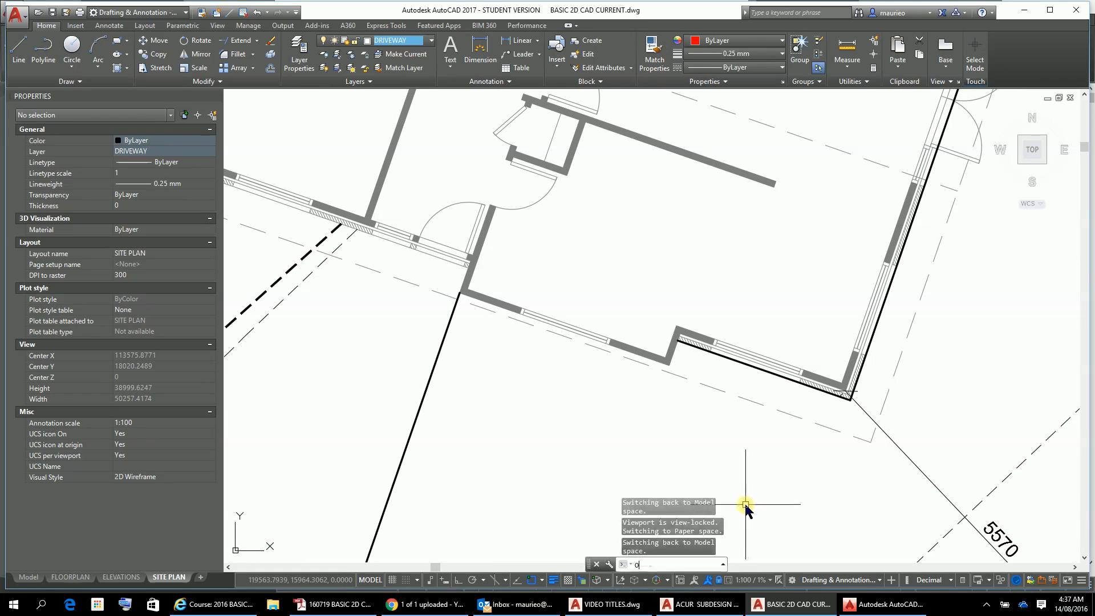
key("Return")
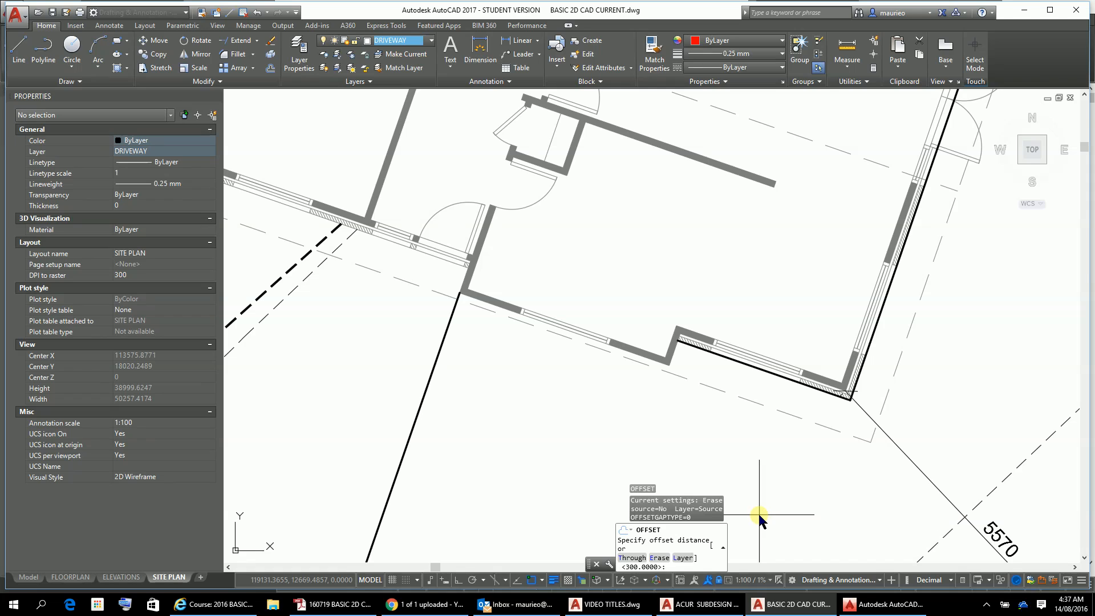
type("2000")
key("Return")
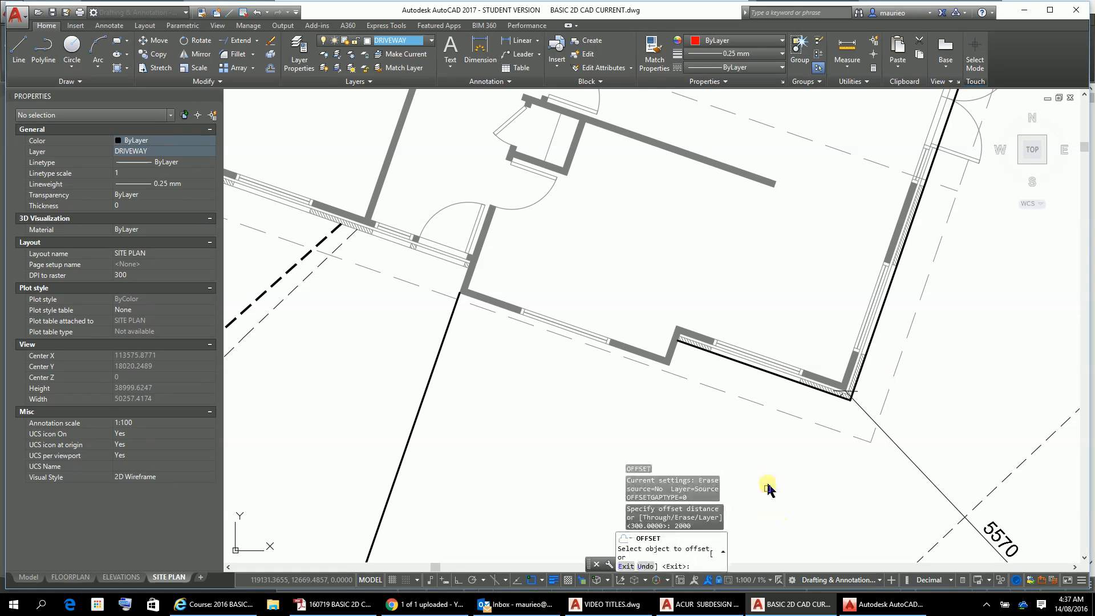
left_click(764, 376)
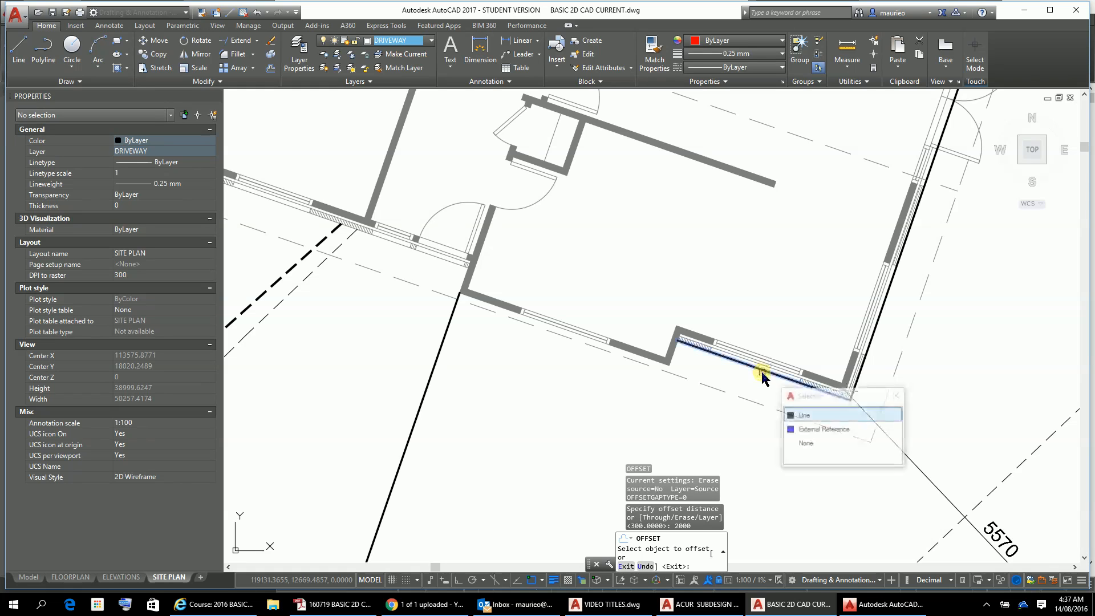
left_click(800, 416)
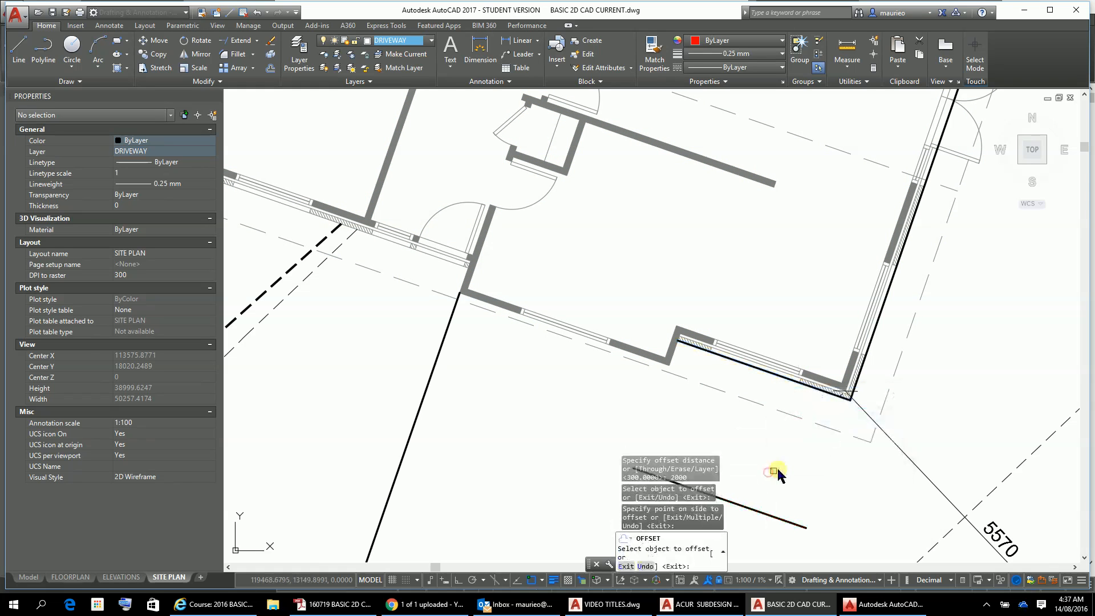
left_click(877, 334)
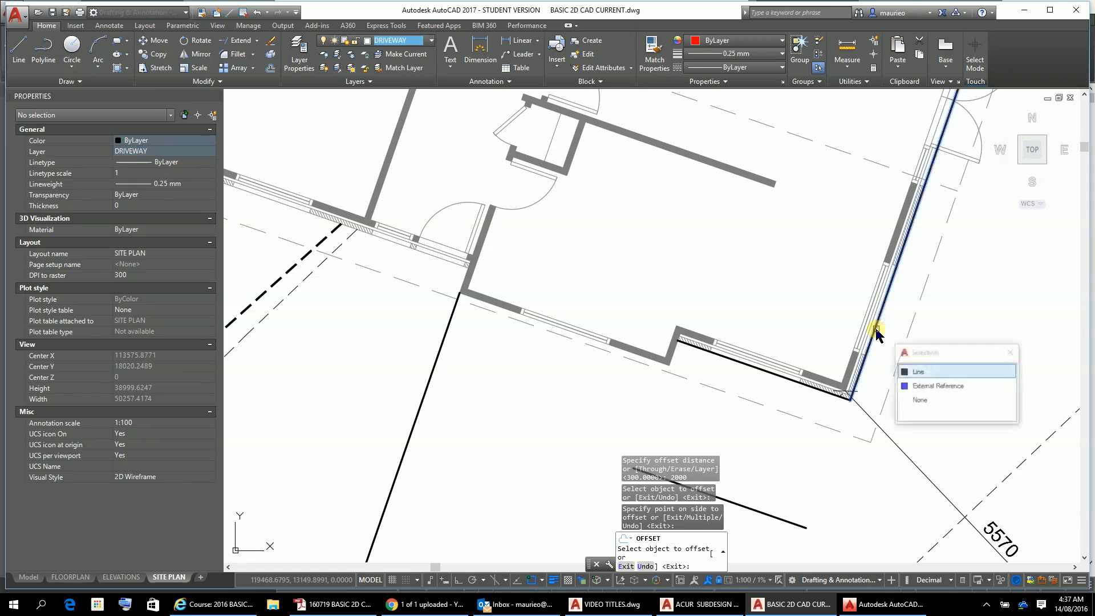
left_click(919, 372)
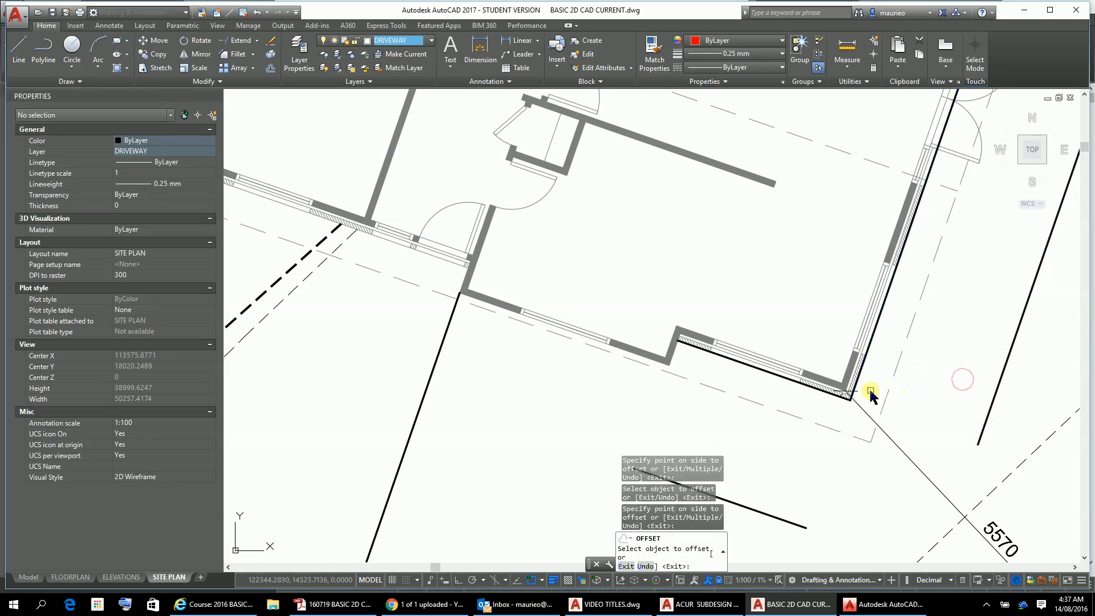
key("Escape")
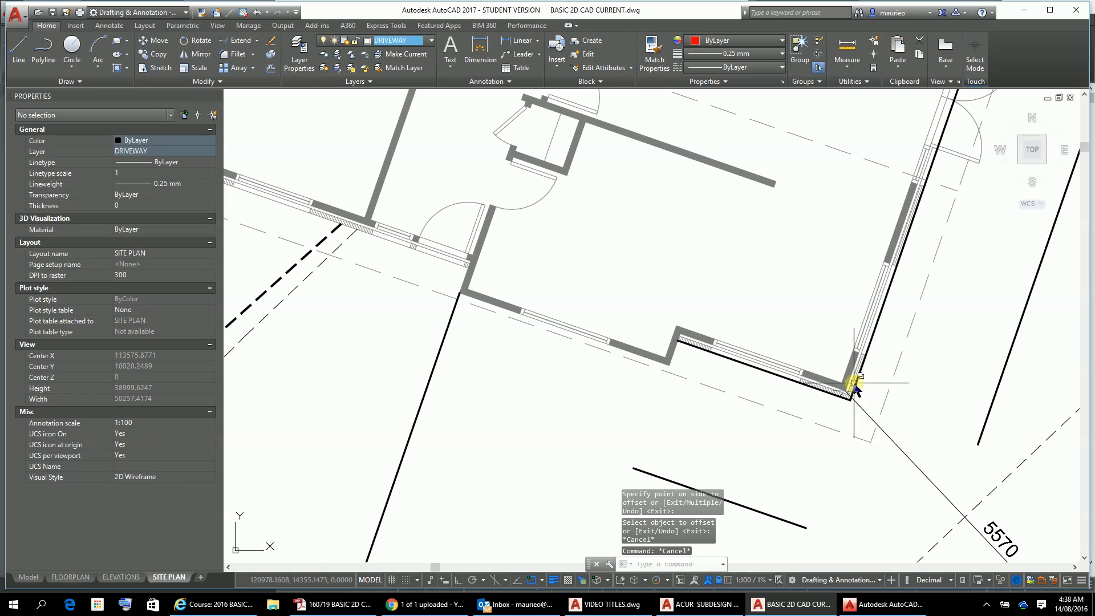
Delete the two traced lines on the outer faces of the street-side and east walls.
left_click(864, 358)
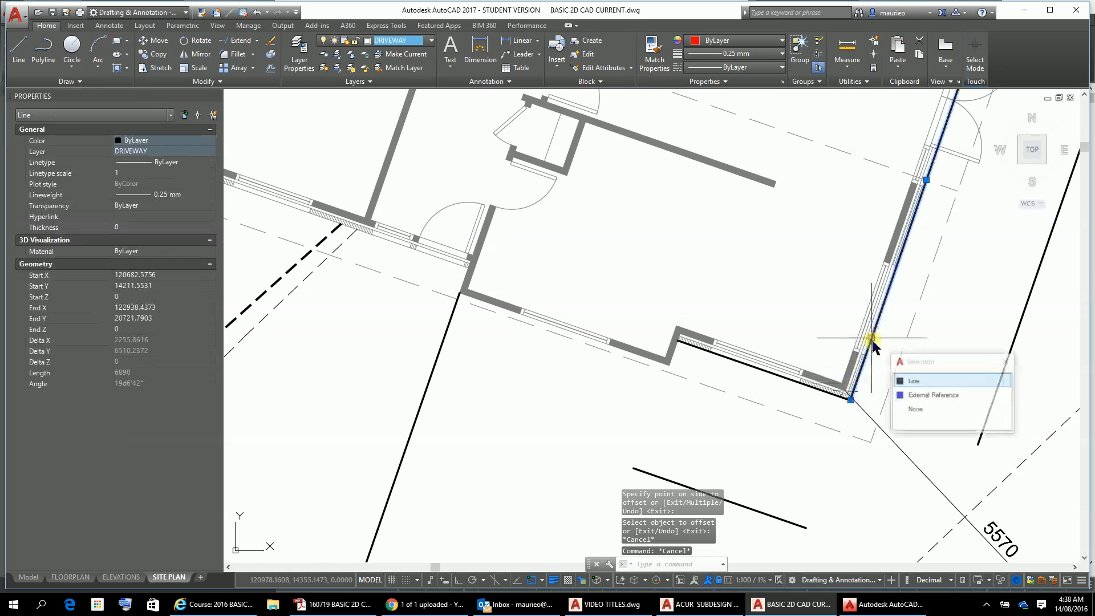
left_click(787, 377)
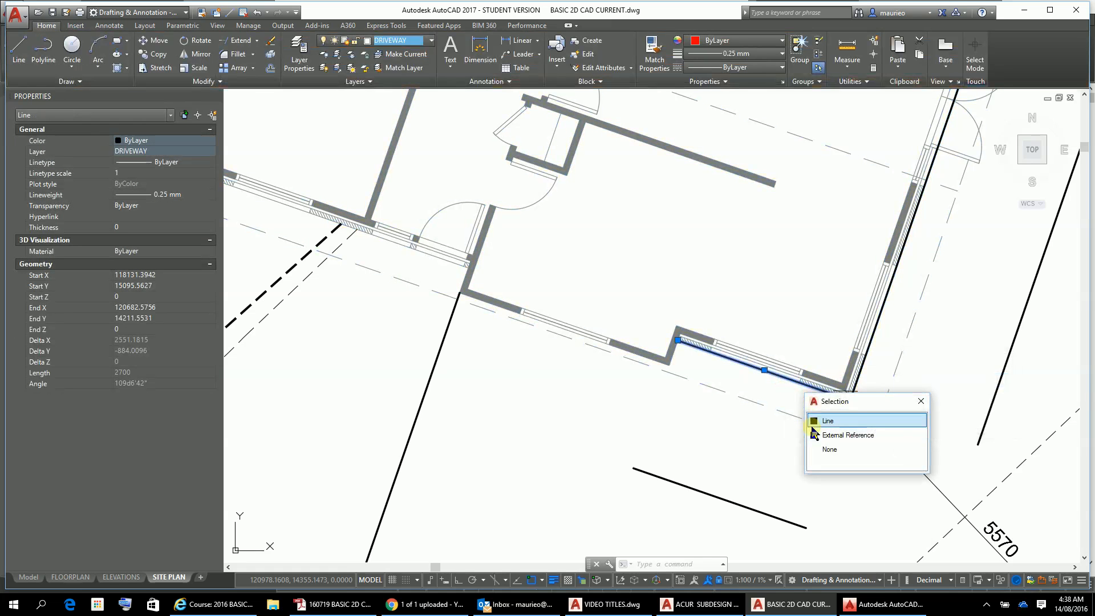
left_click(825, 422)
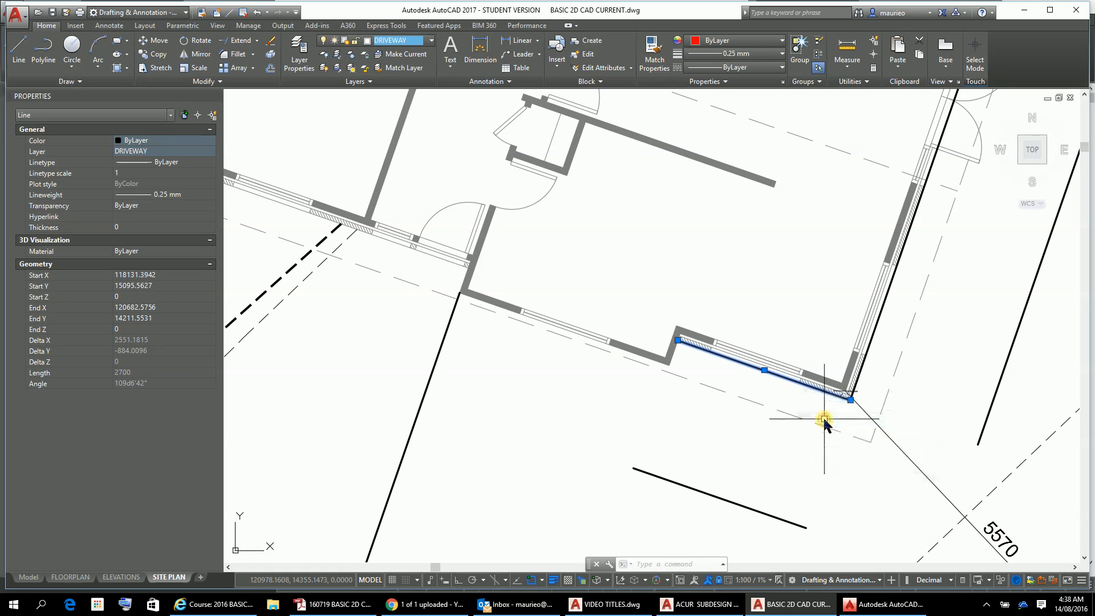
key("Delete")
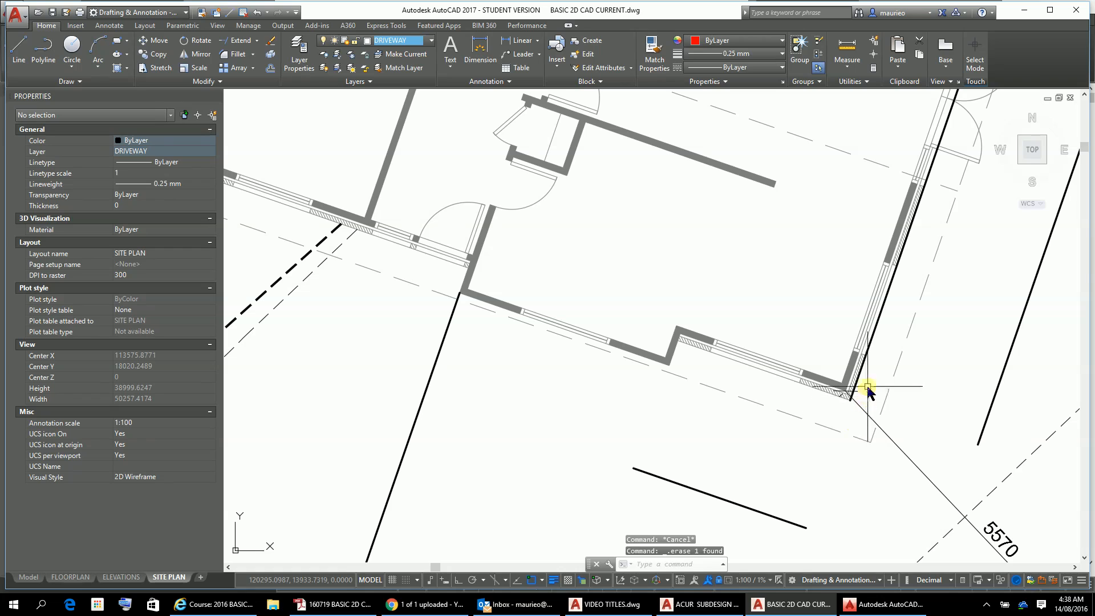
left_click(869, 378)
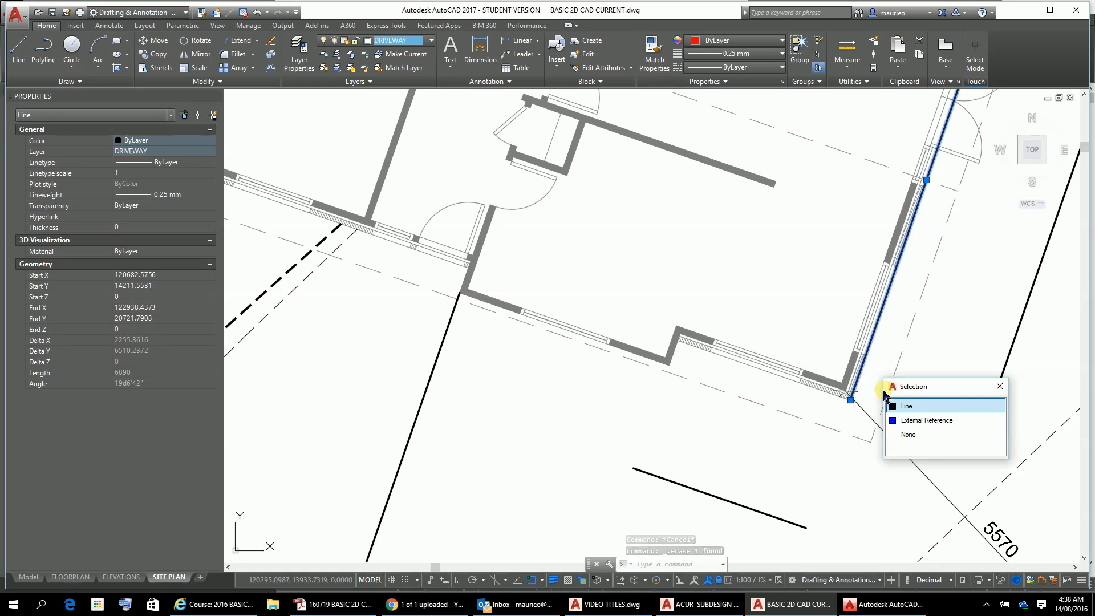
left_click(896, 407)
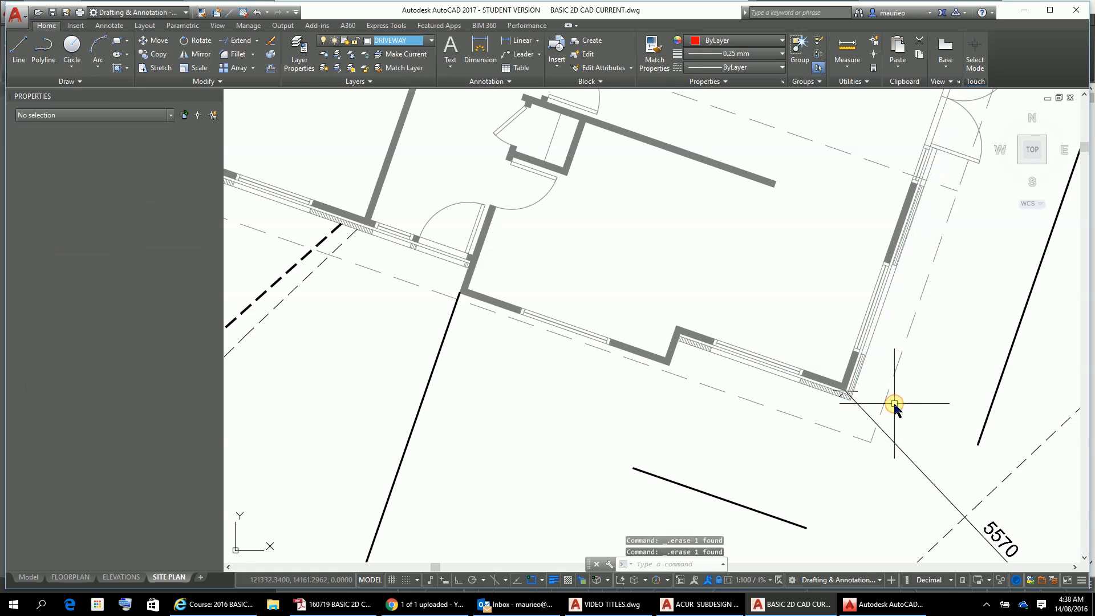
key("Delete")
scroll(973, 444, "down", 2)
scroll(790, 391, "down", 5)
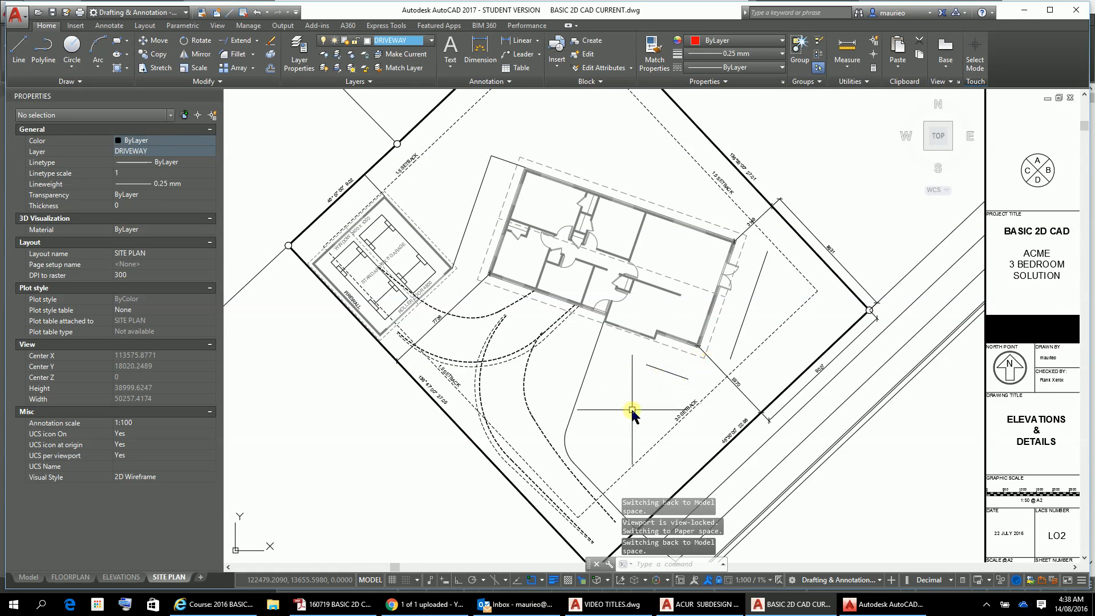
Dynamically lengthen both ends of the street-side offset line, past the driveway edge and beyond the house's east corner.
type("LE")
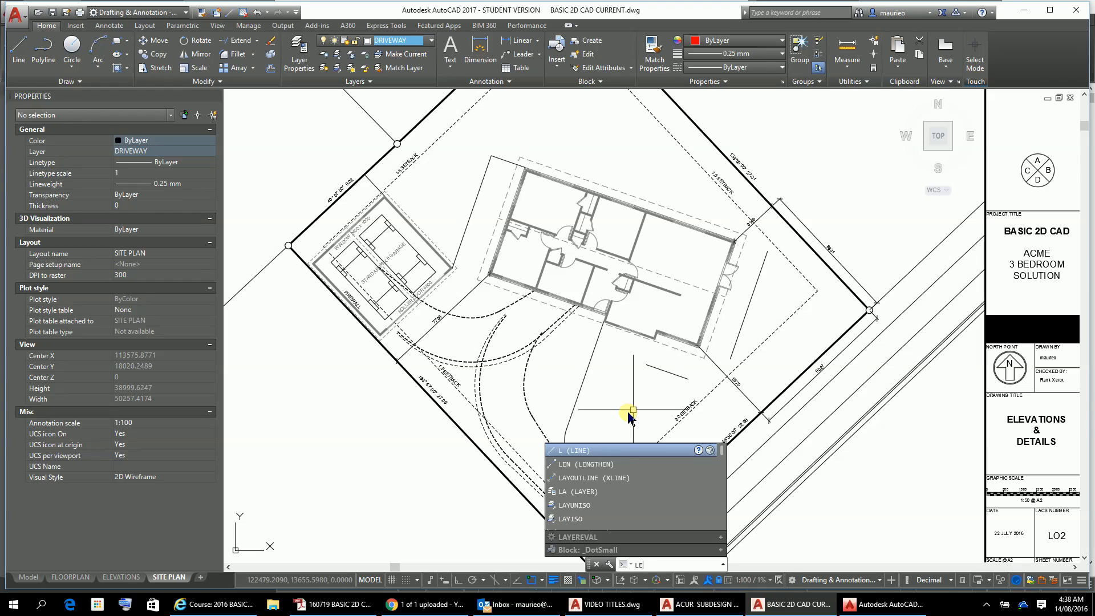
type("N")
key("Return")
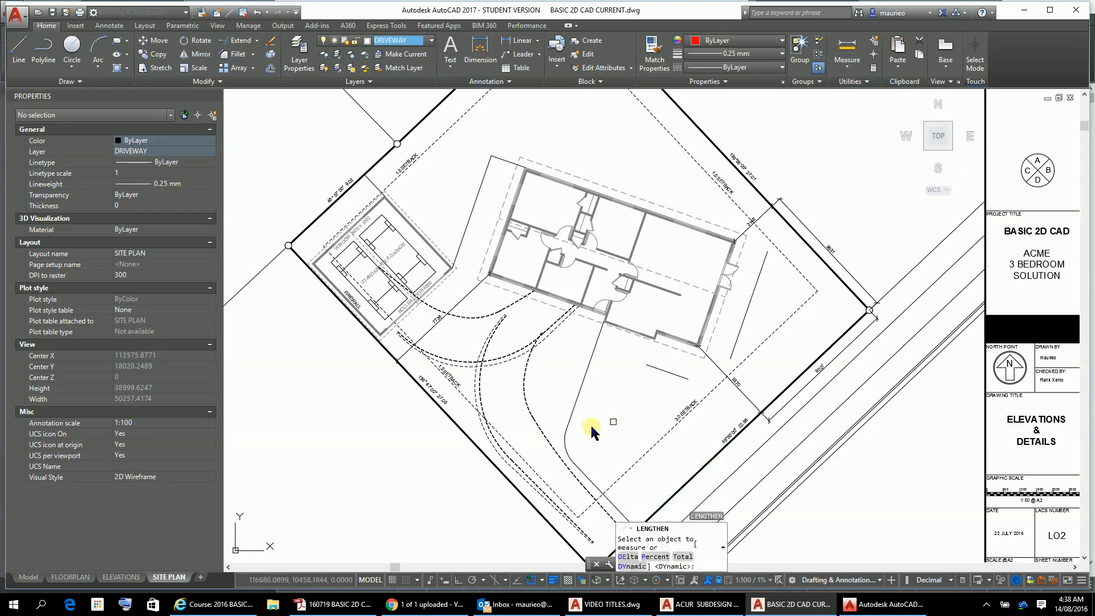
type("DY")
key("Return")
left_click(650, 328)
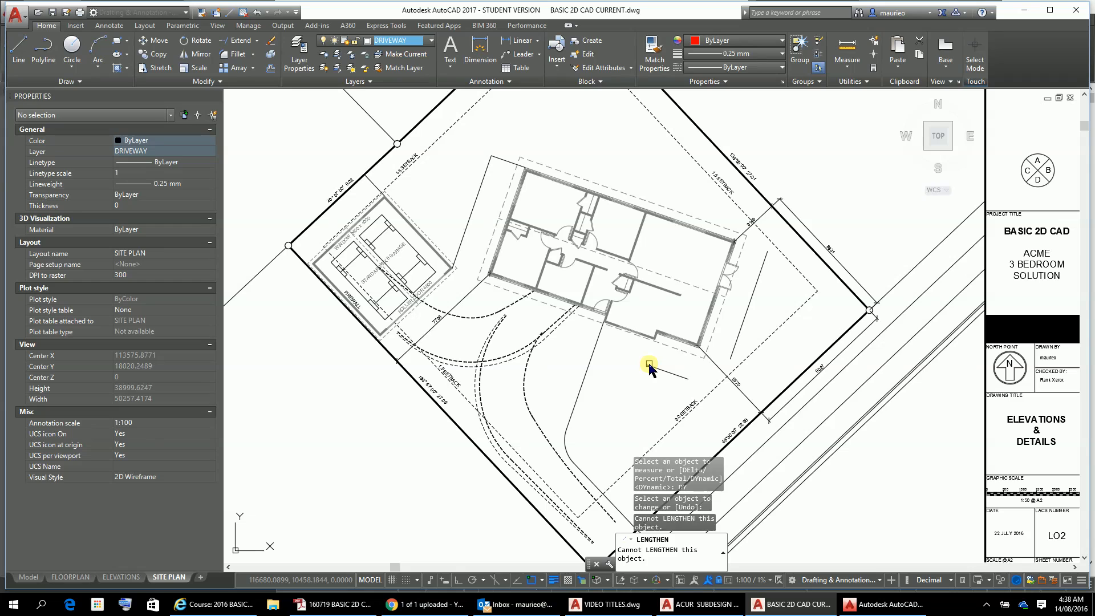
left_click(650, 364)
left_click(586, 354)
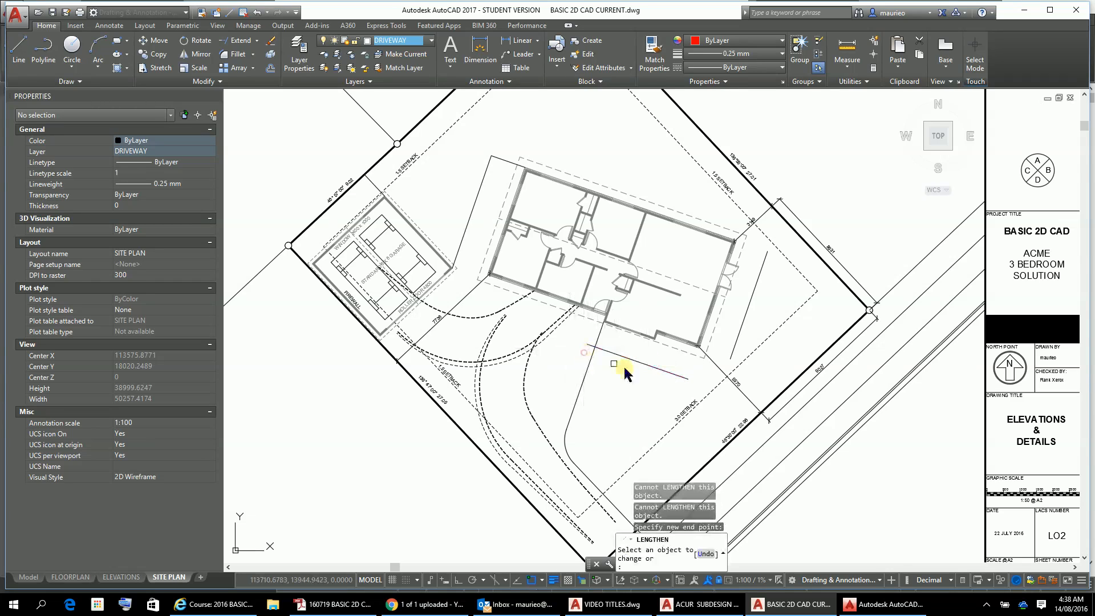
left_click(682, 380)
left_click(724, 405)
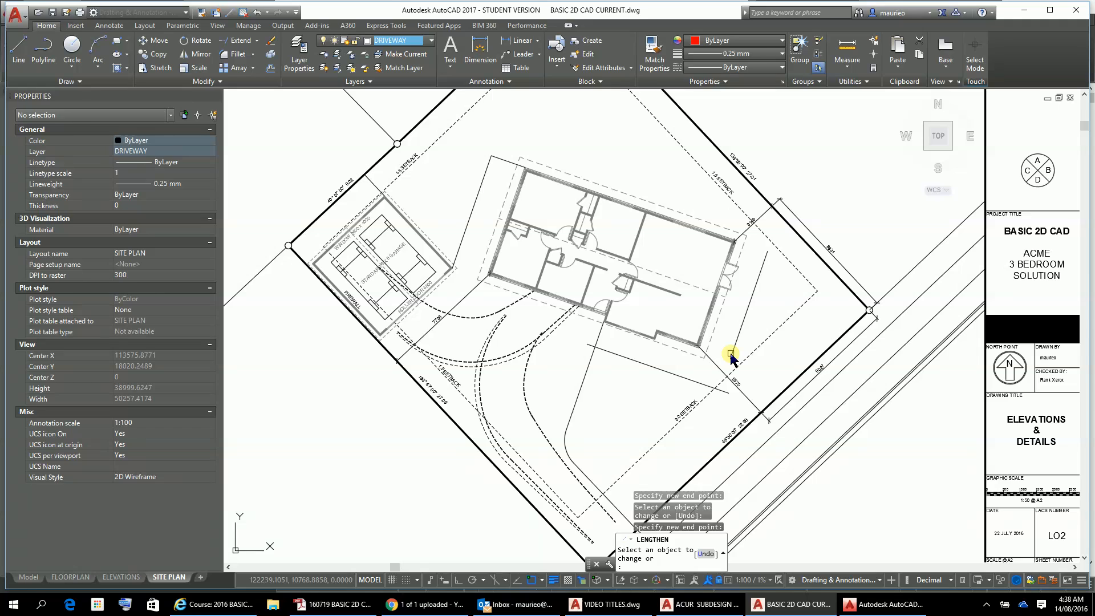
Lengthen the street-side end of the east offset line dynamically so it crosses the street-side offset line.
left_click(731, 355)
left_click(708, 430)
left_click(736, 421)
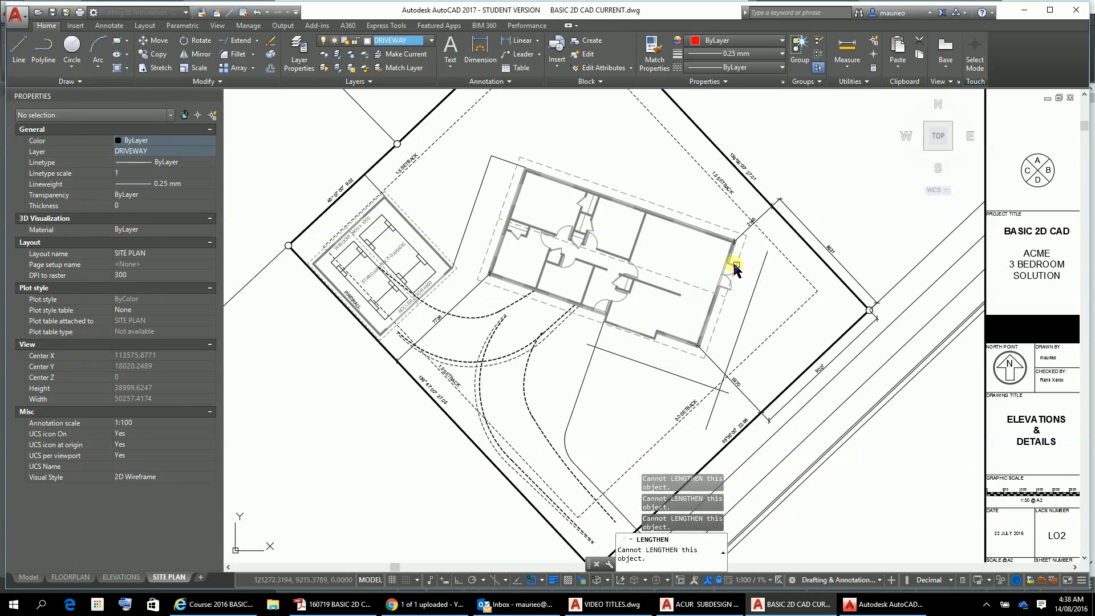
scroll(736, 266, "up", 5)
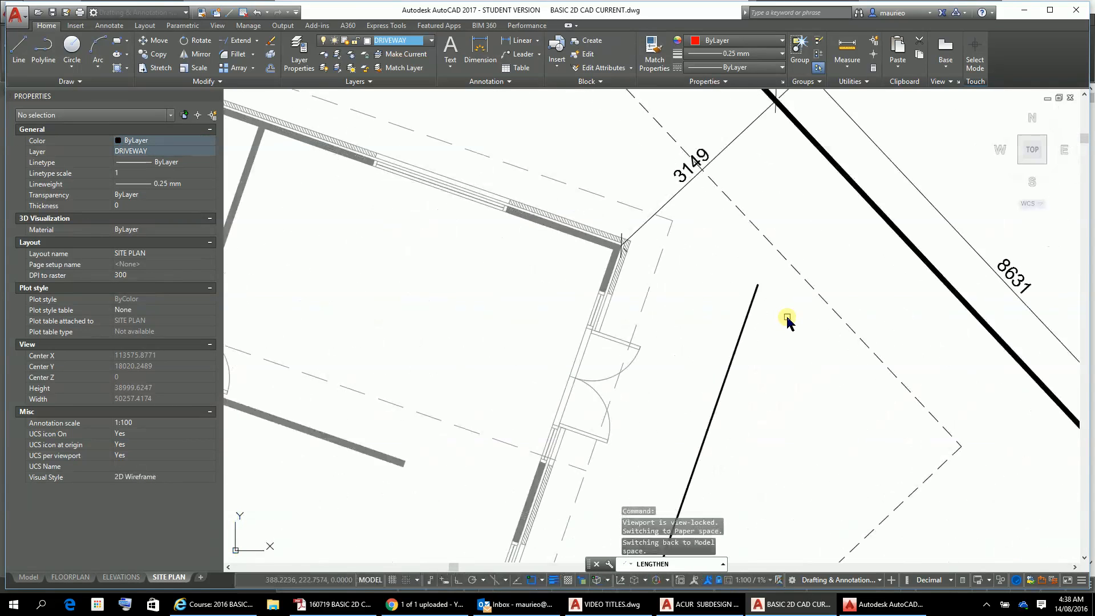
key("Escape")
key("Escape")
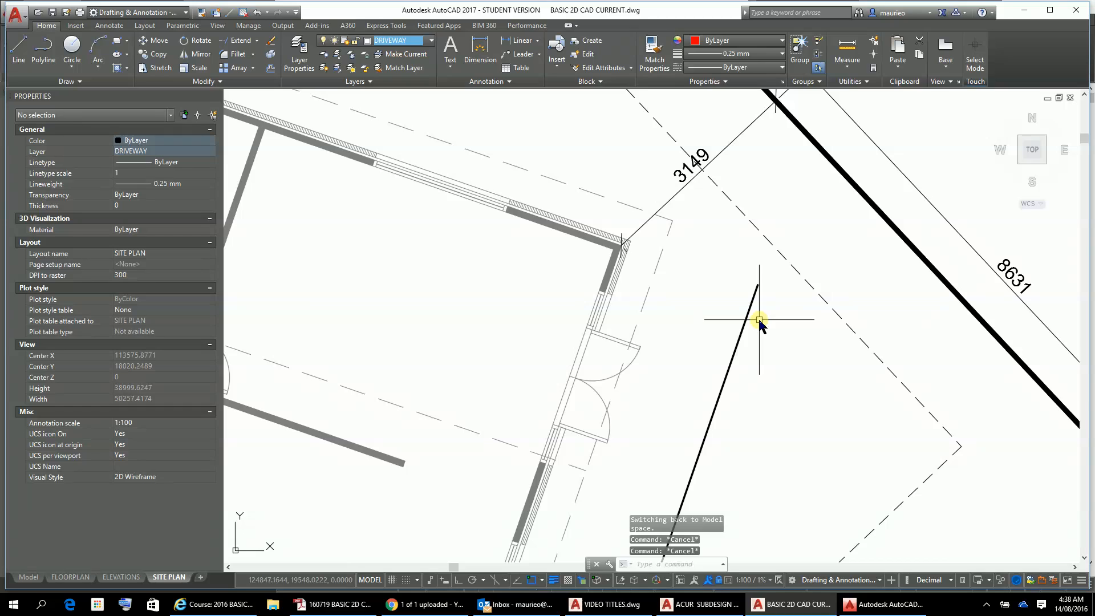
Draw a line from the east offset line perpendicular to the outer face of the house's east wall.
type("l")
key("Return")
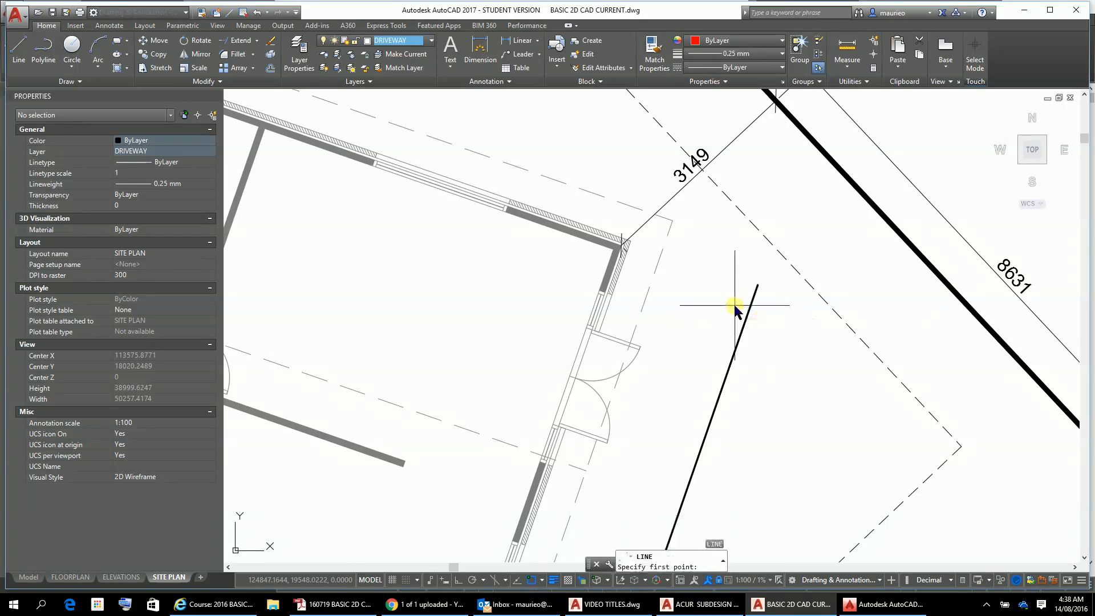
left_click(740, 338)
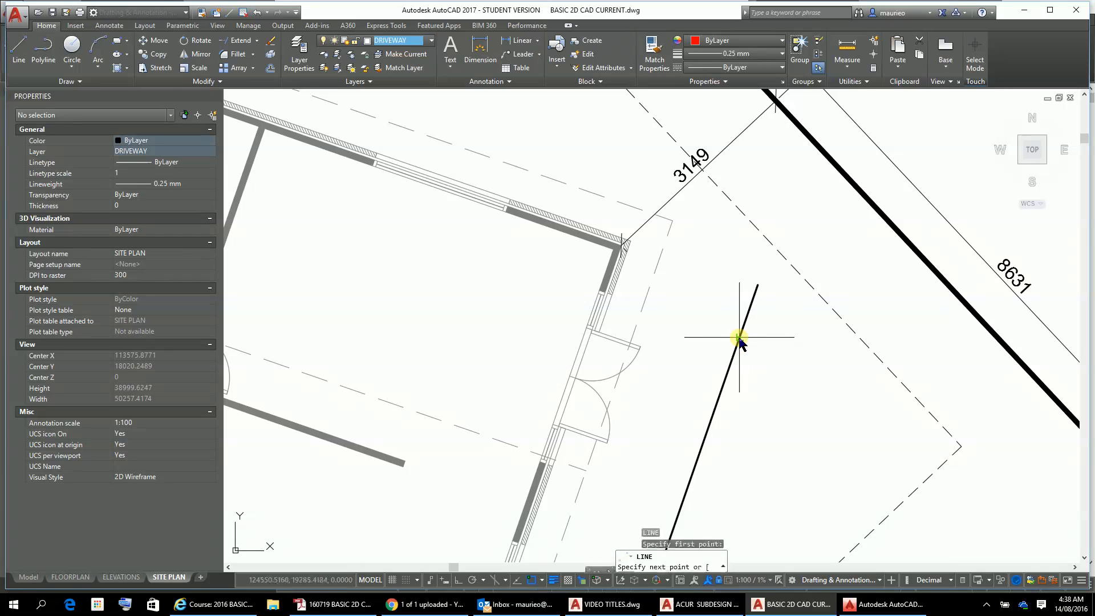
left_click(613, 295)
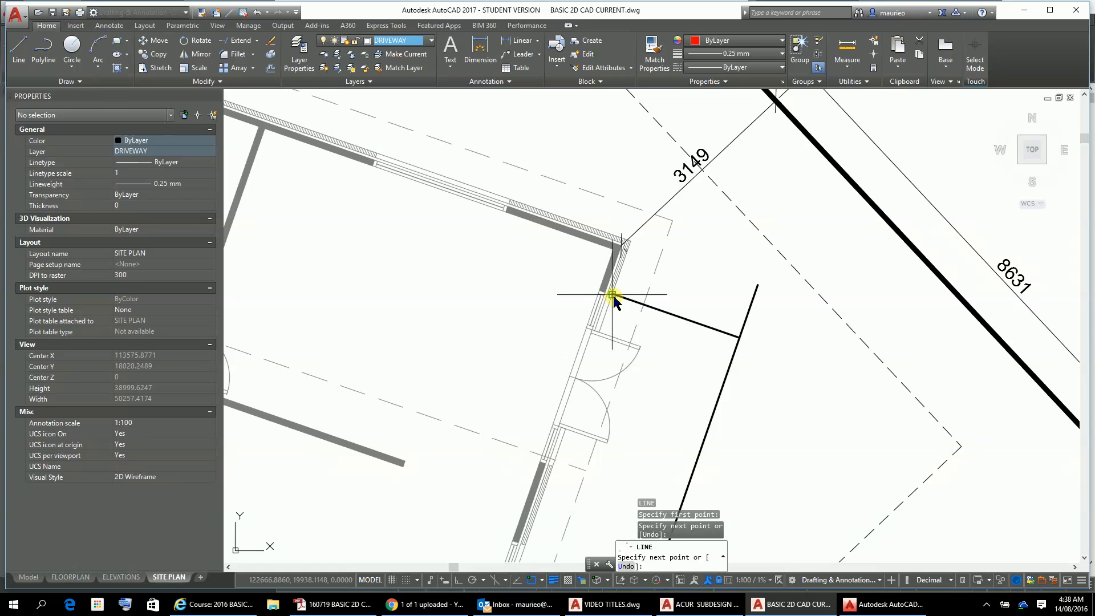
key("Escape")
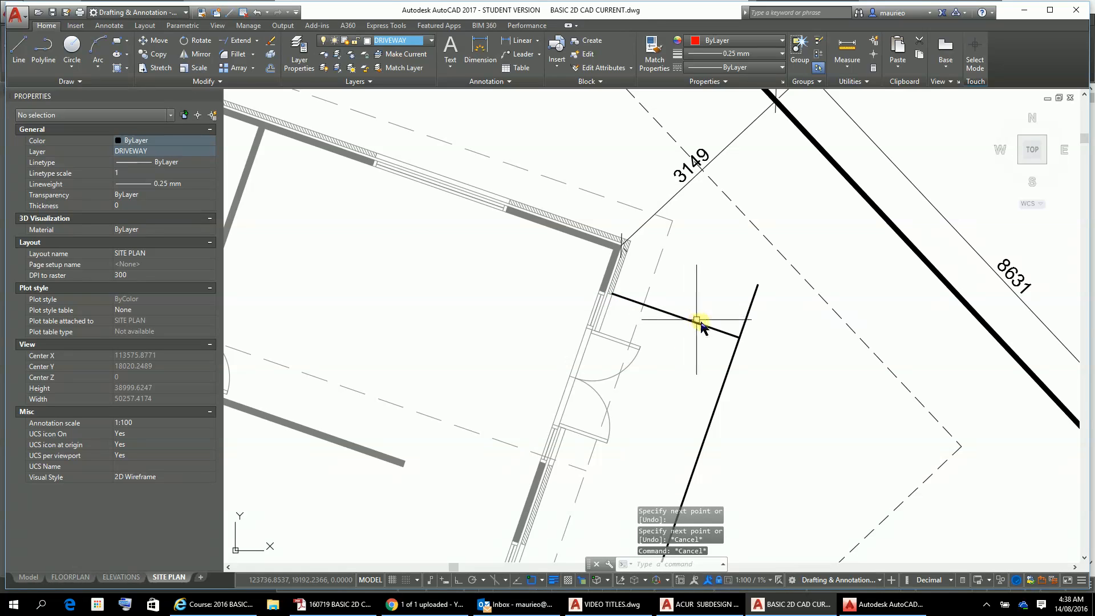
Move the perpendicular connecting line by its wall end to the outer veneer corner at the far end of the east wall.
left_click(698, 324)
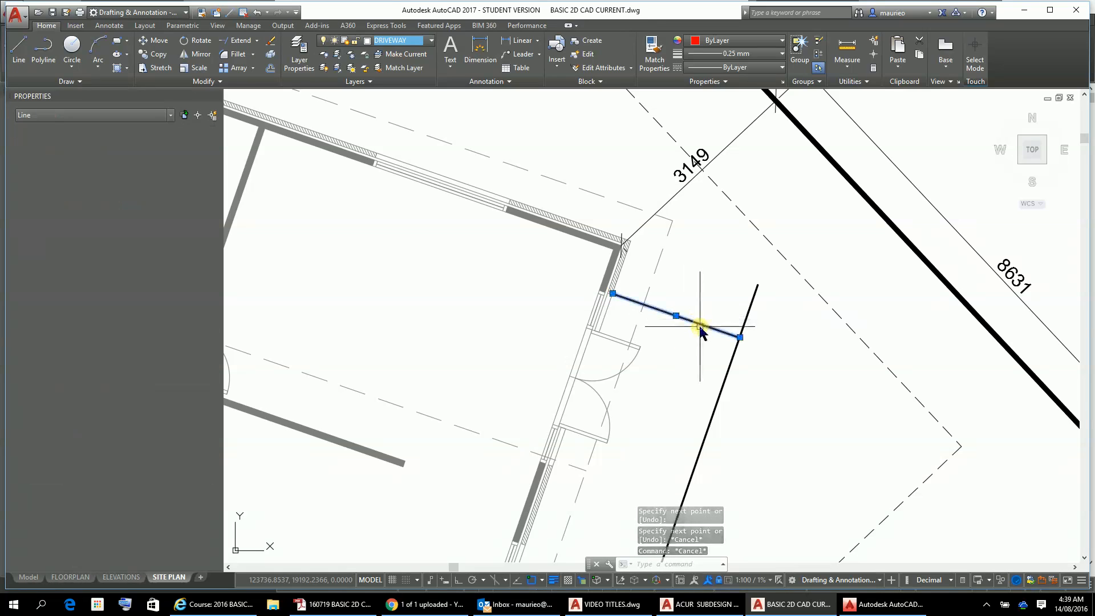
right_click(681, 410)
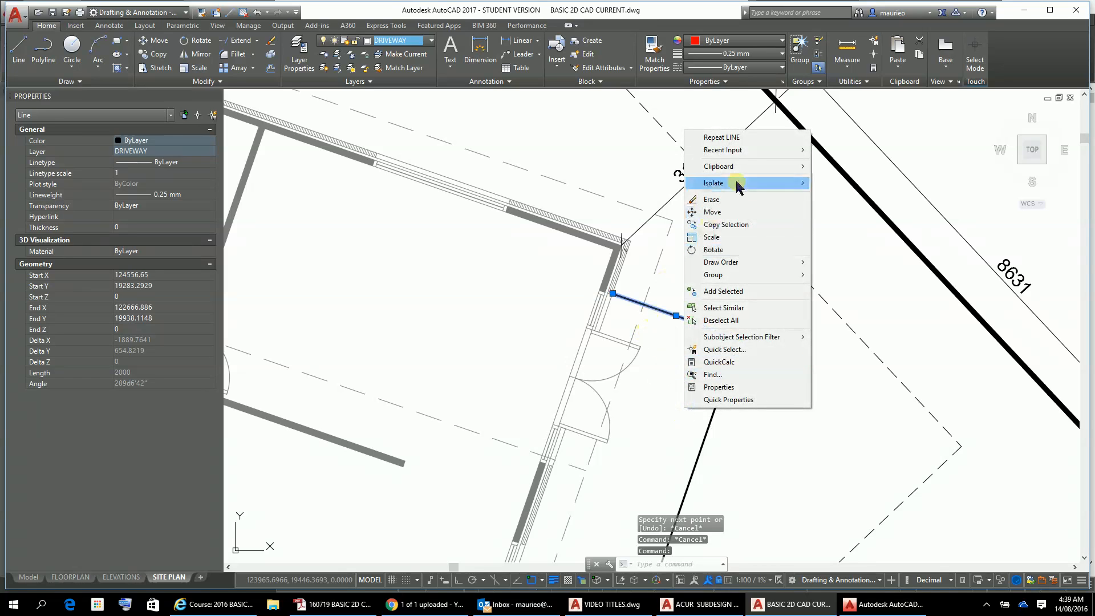
left_click(711, 213)
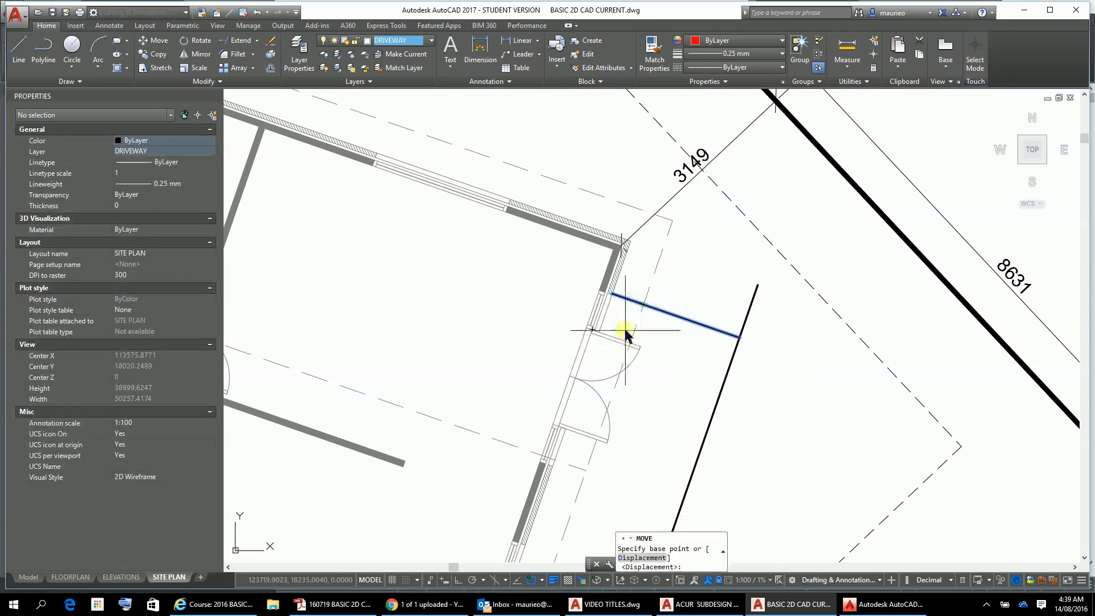
left_click(611, 296)
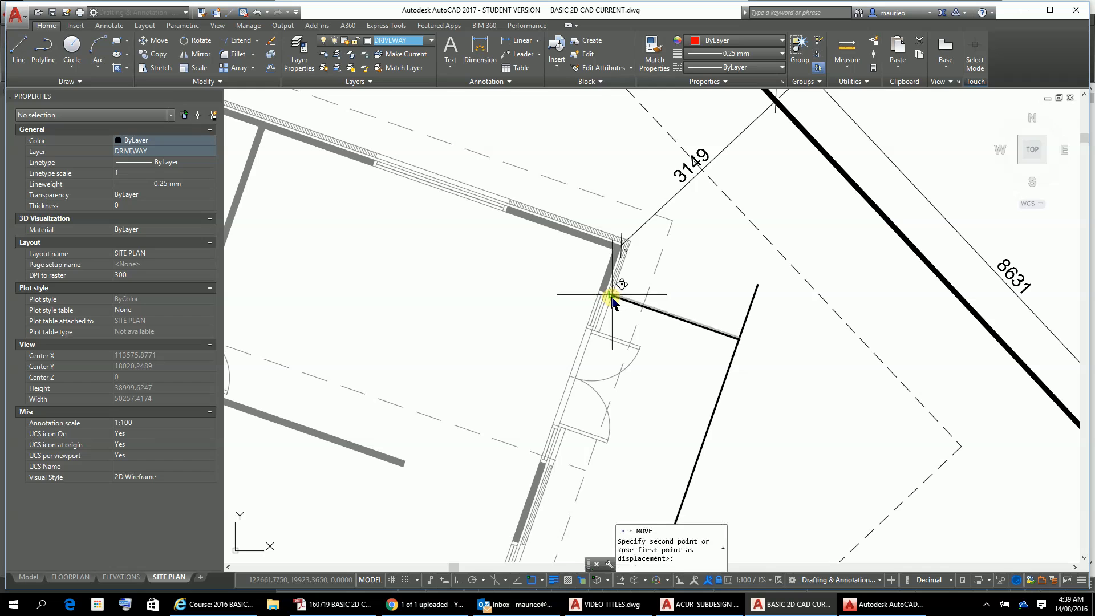
left_click(631, 243)
Move the short connecting line's wall end exactly onto the outer veneer corner at the far end of the east wall.
scroll(621, 244, "up", 4)
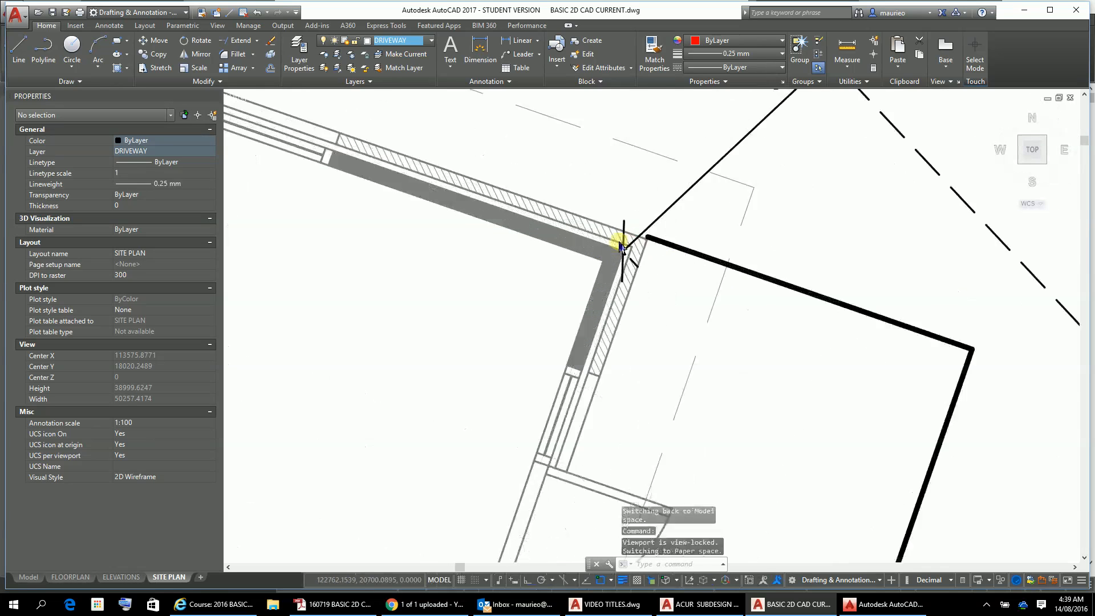
left_click(704, 247)
right_click(706, 274)
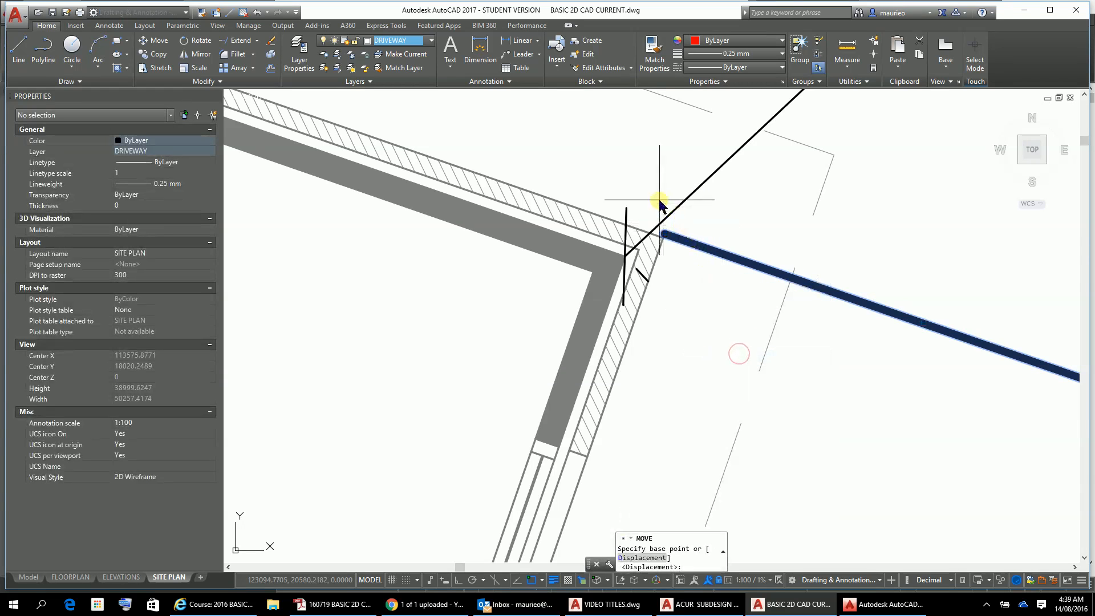
left_click(664, 236)
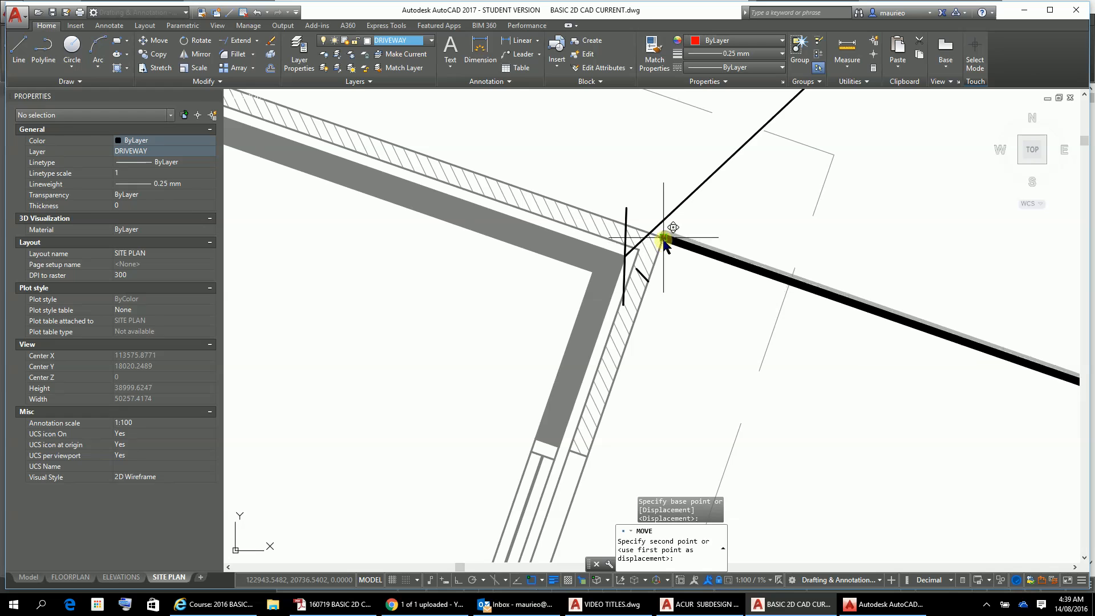
left_click(663, 237)
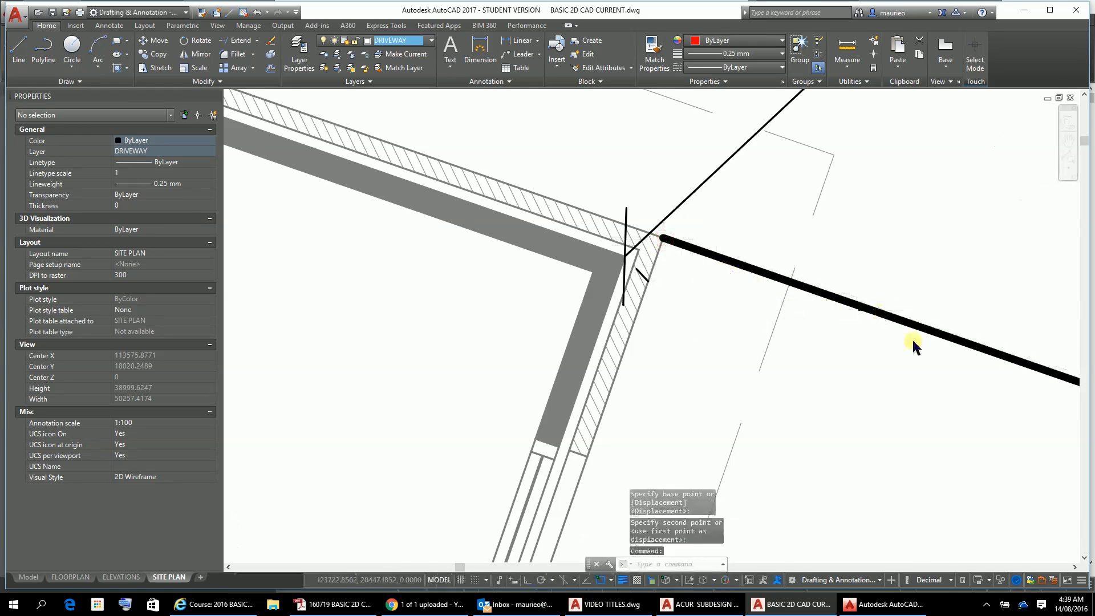
Try a 2000 mm radius fillet between the short connecting line and the east offset line, and undo it.
scroll(913, 354, "down", 3)
scroll(924, 354, "down", 1)
mouse_move(913, 350)
middle_mouse_down()
mouse_move(589, 112)
mouse_move(563, 107)
middle_mouse_up()
middle_click_drag(625, 226, 686, 368)
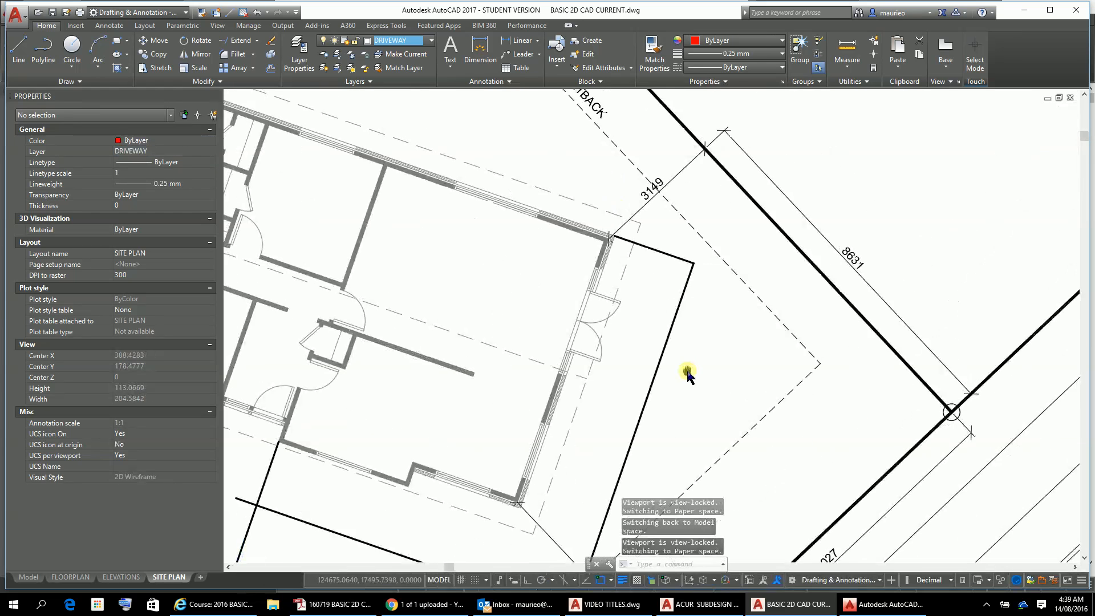
scroll(688, 356, "up", 4)
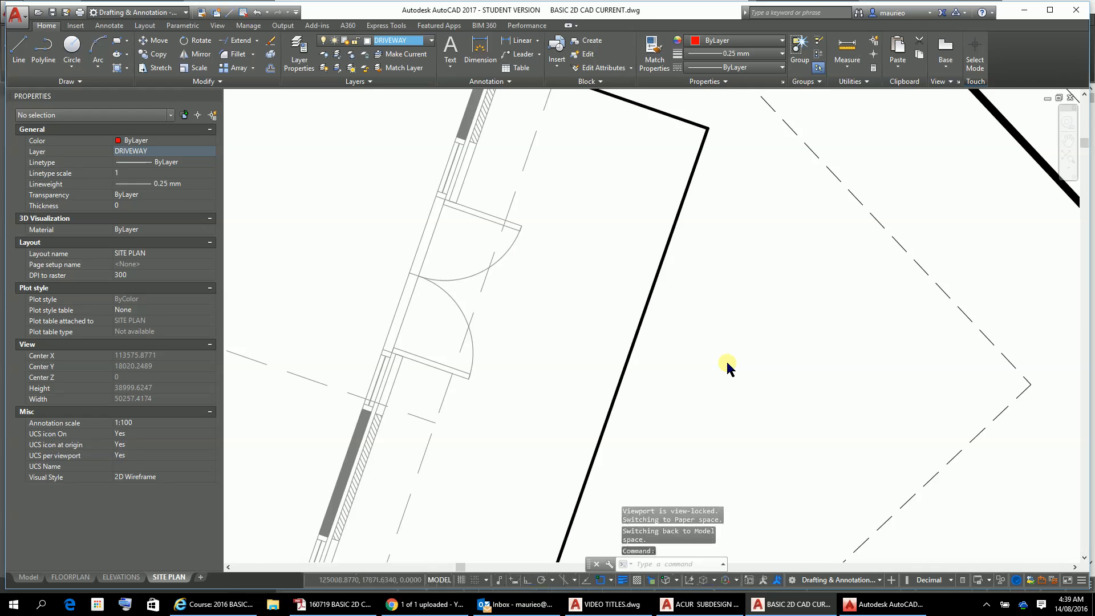
scroll(727, 362, "down", 4)
middle_click_drag(774, 392, 828, 437)
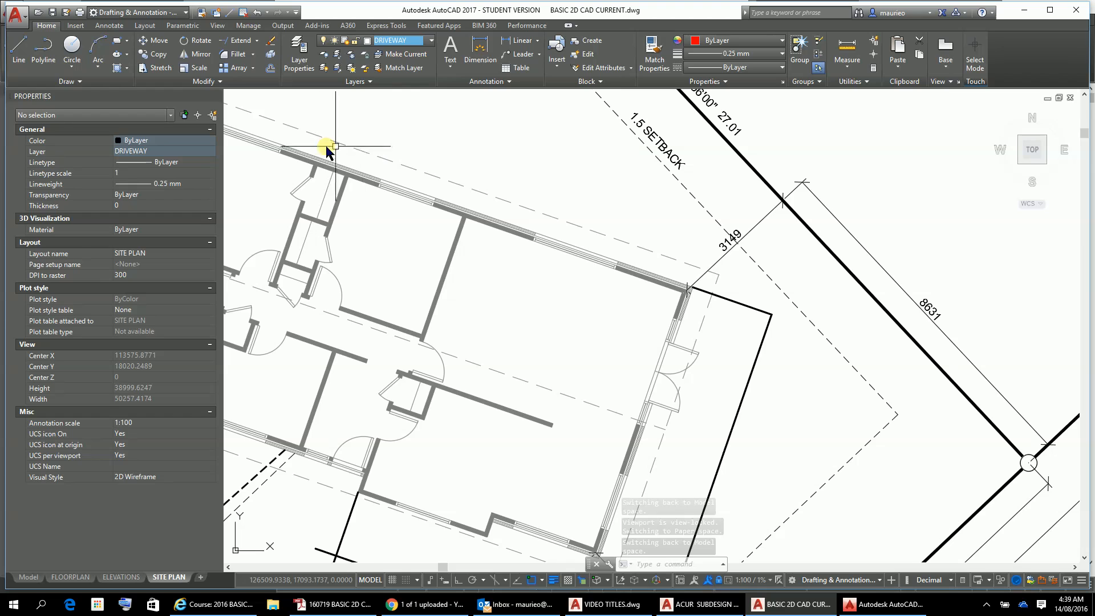
left_click(239, 61)
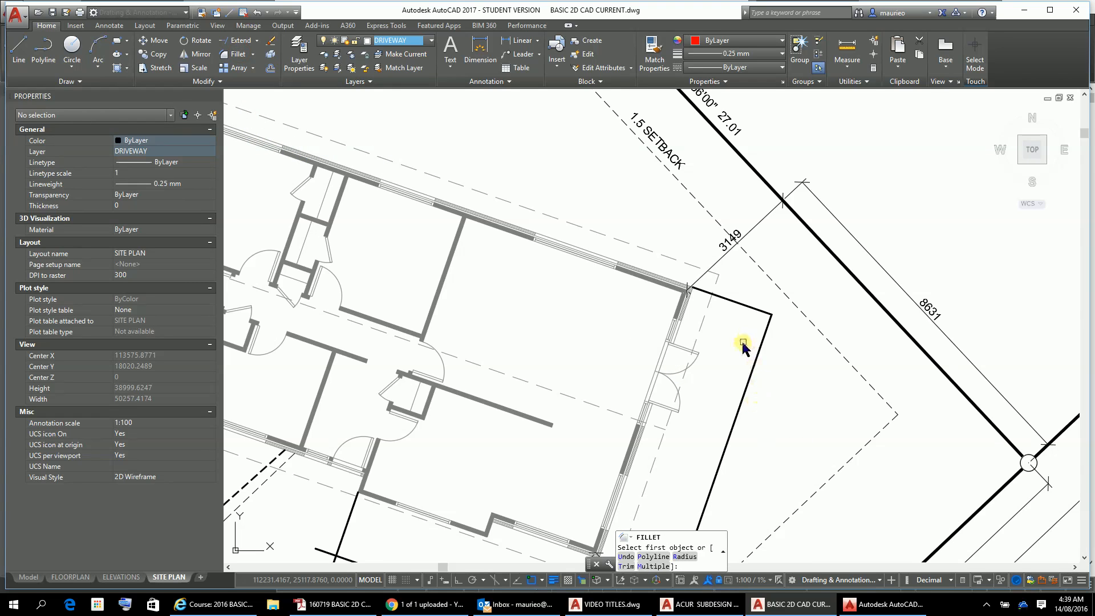
type("R")
key("Return")
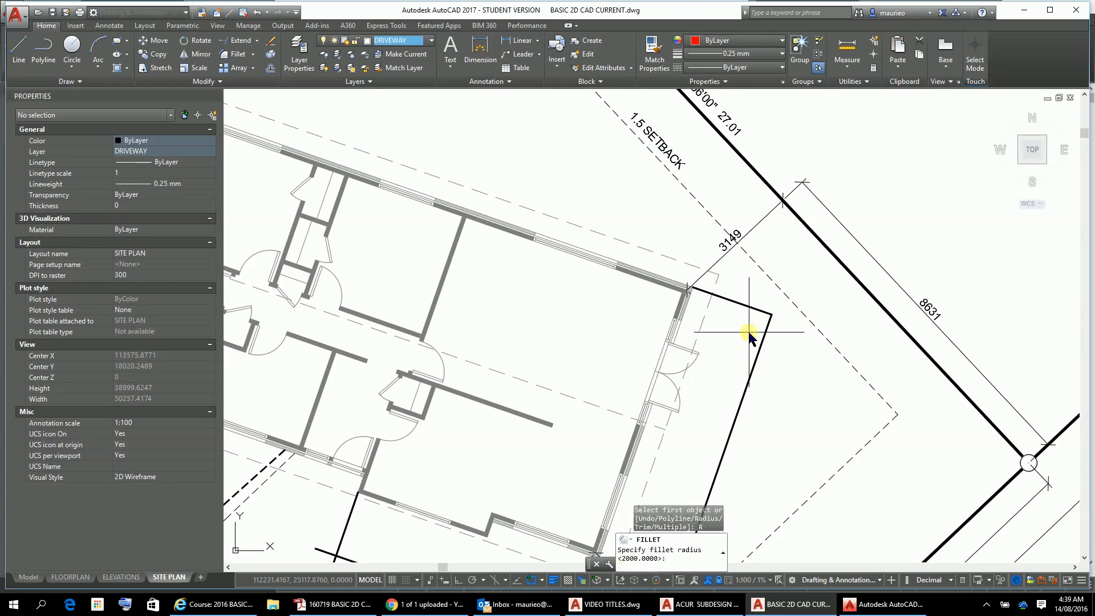
key("Return")
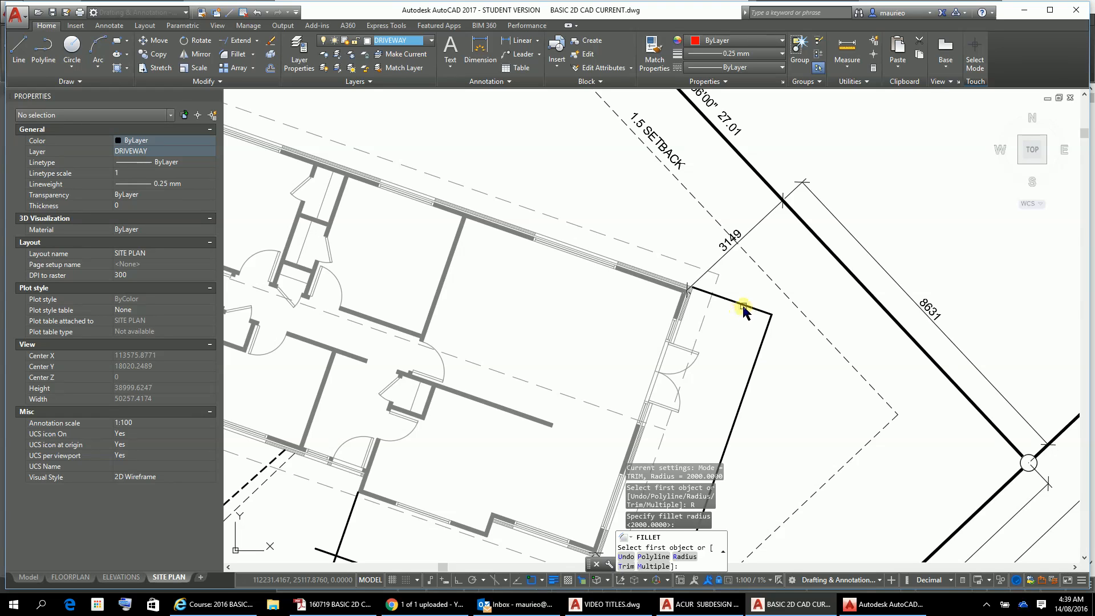
left_click(744, 306)
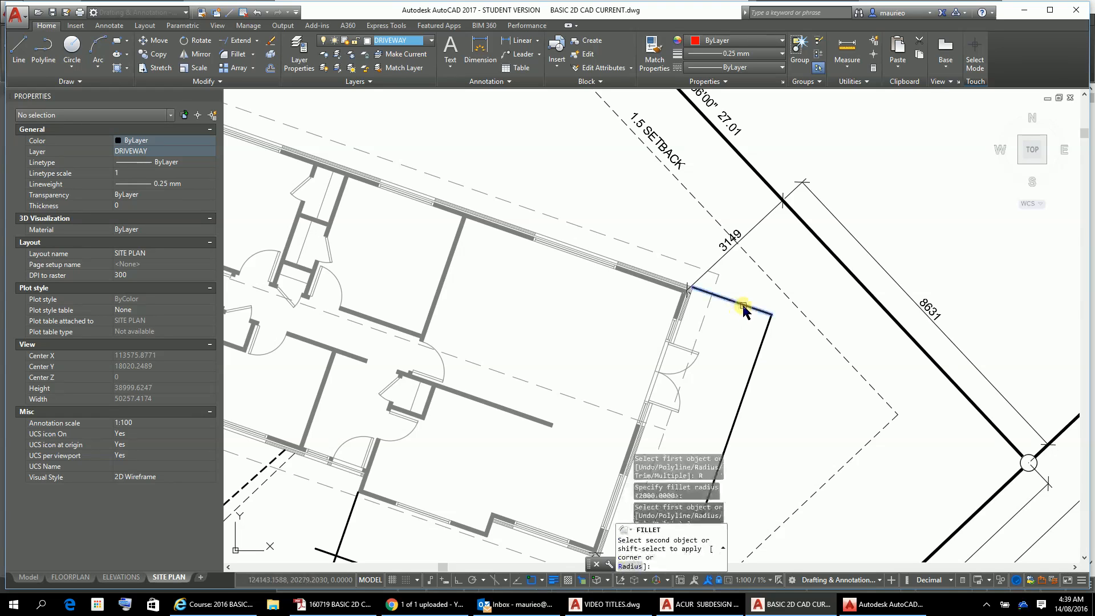
left_click(768, 345)
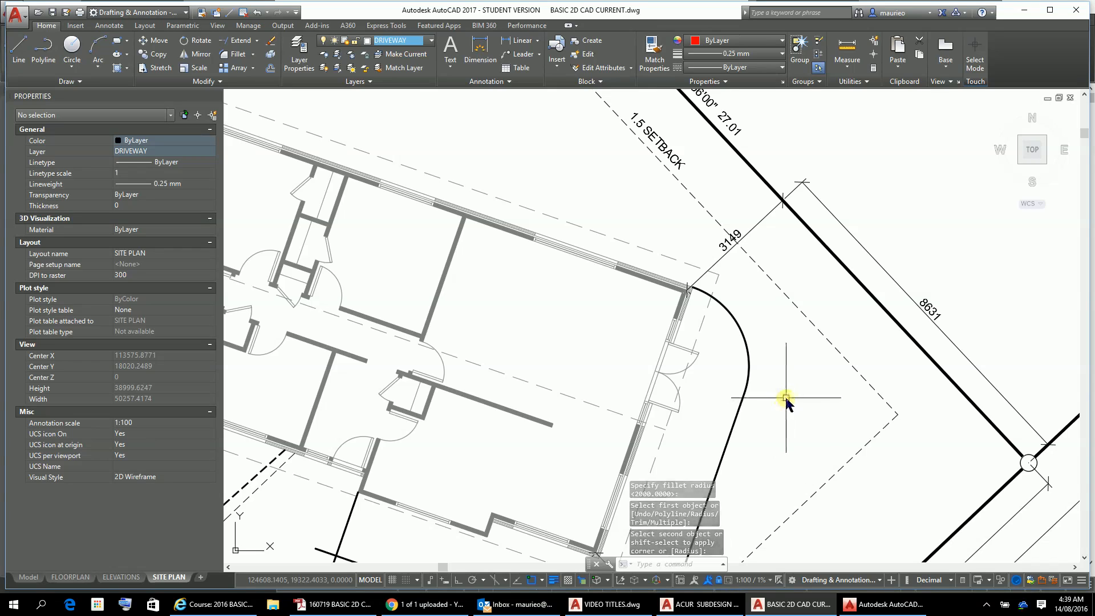
key("ctrl+z")
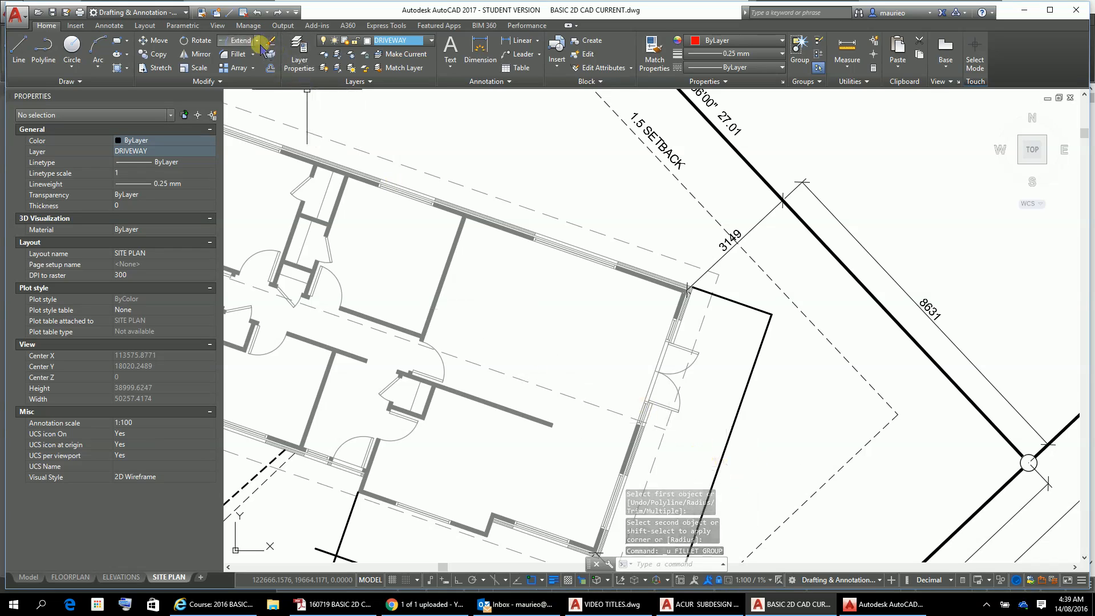
Try to fillet the same paving corner again by entering 1000 directly, and undo the result.
left_click(245, 54)
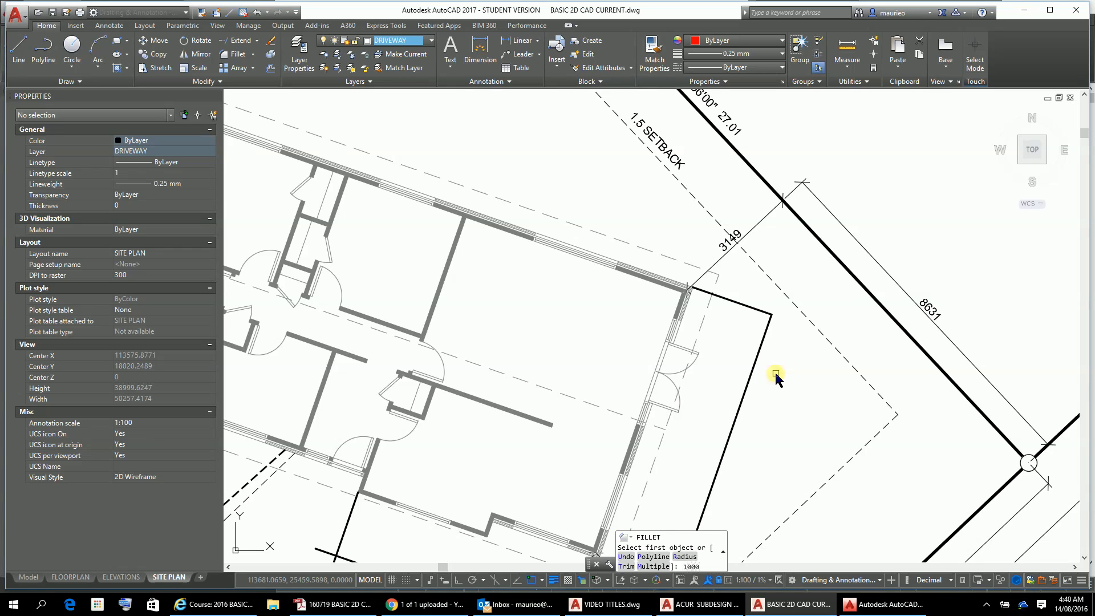
key("Return")
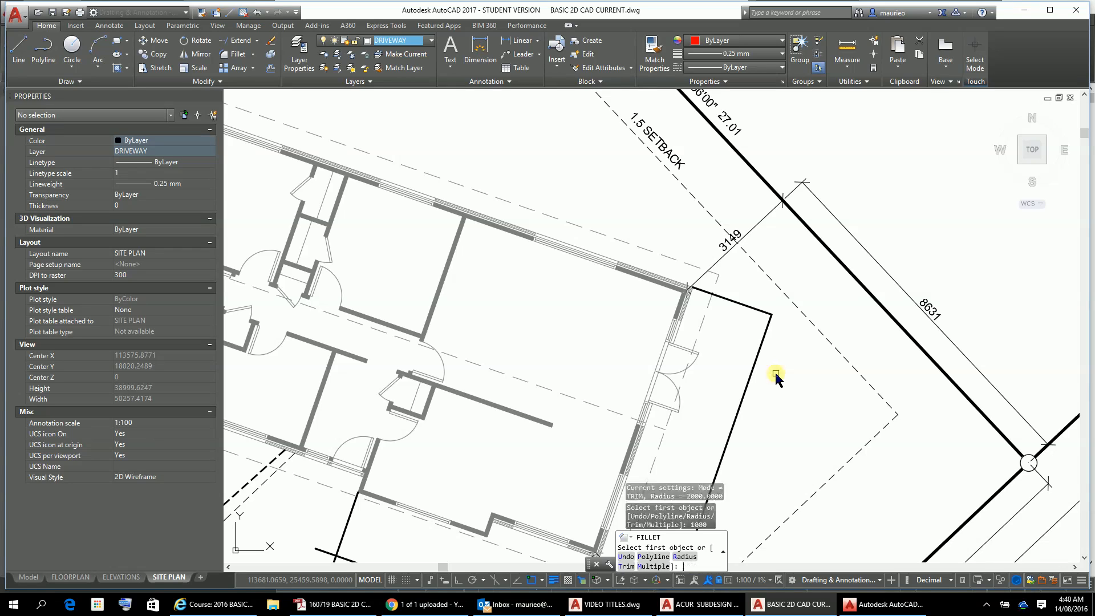
left_click(756, 308)
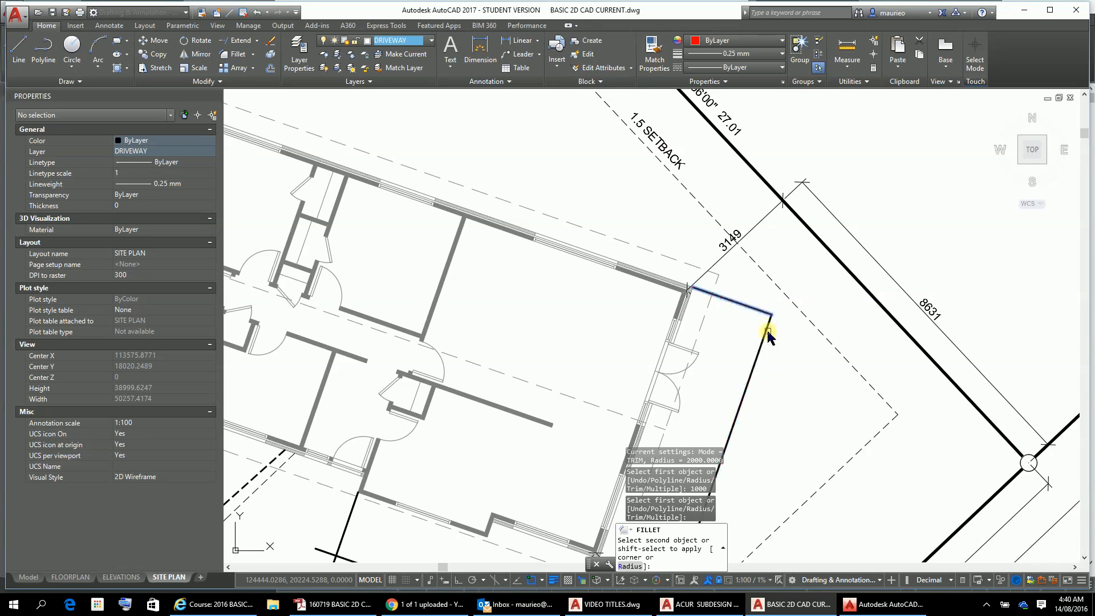
left_click(769, 336)
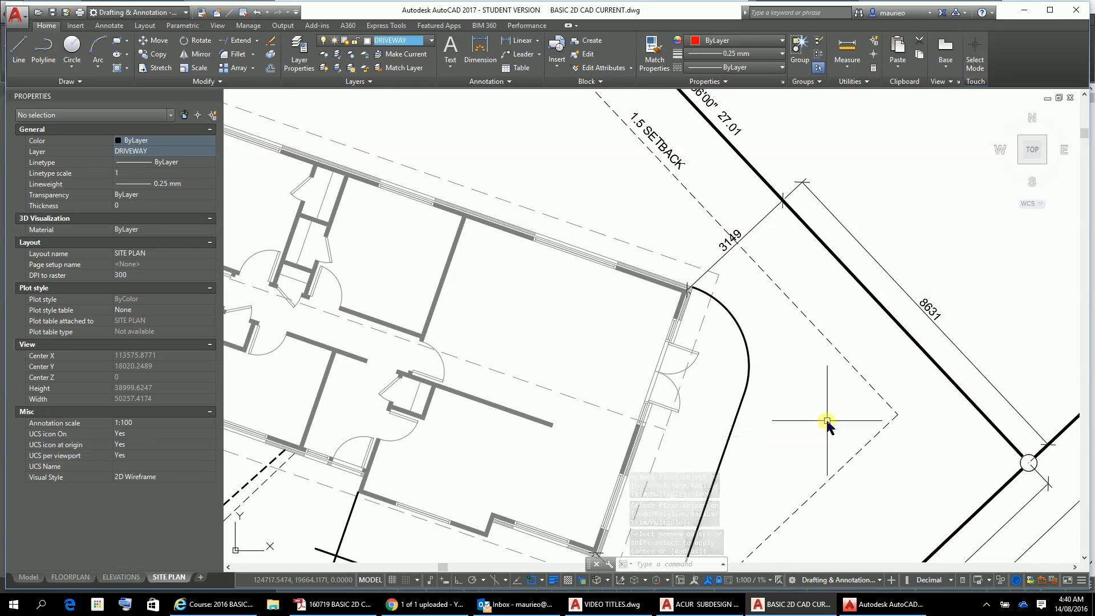
key("ctrl+z")
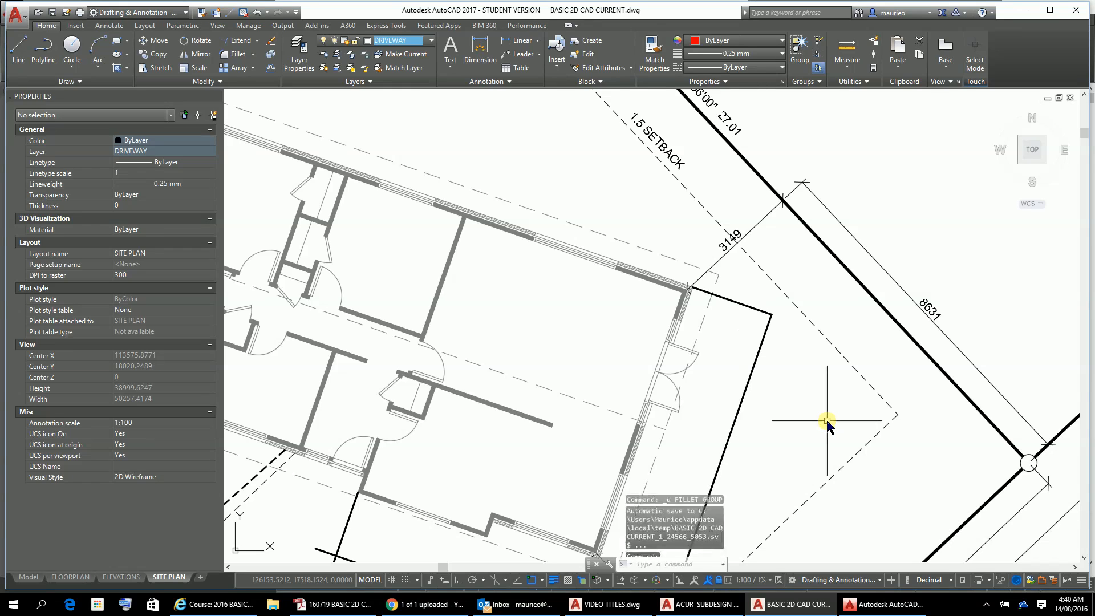
Fillet the corner between the short connecting line and the east offset line with a 1000 mm radius.
left_click(234, 56)
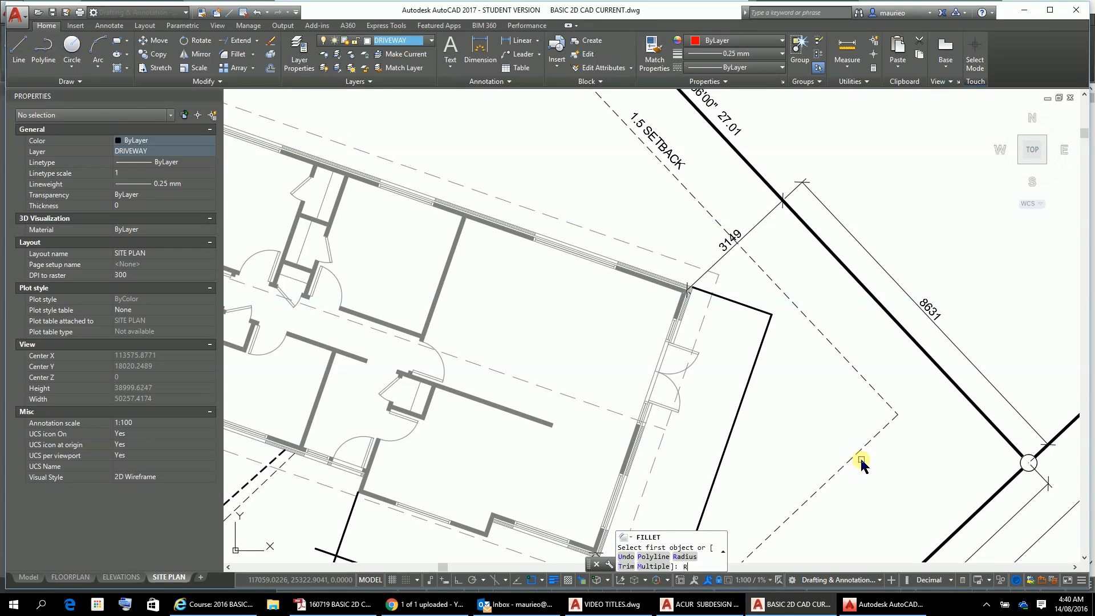
key("Return")
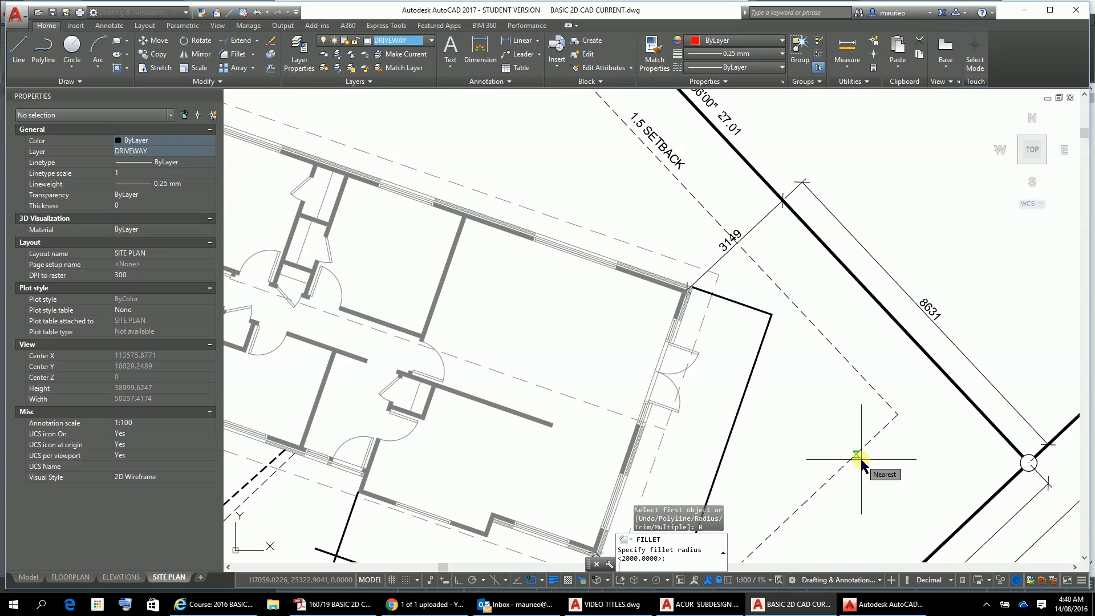
type("1000")
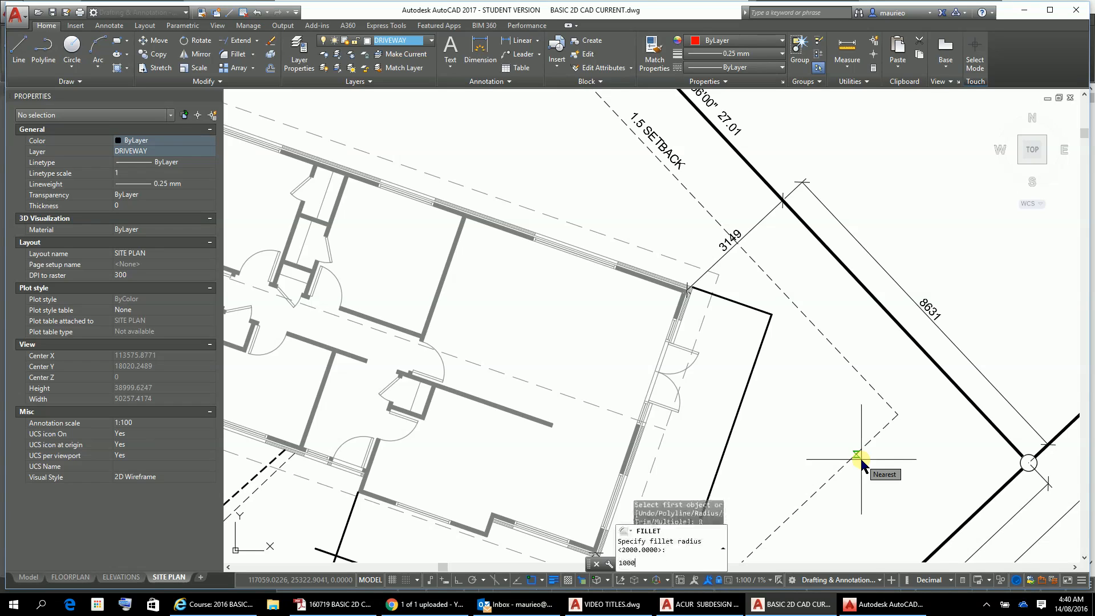
key("Return")
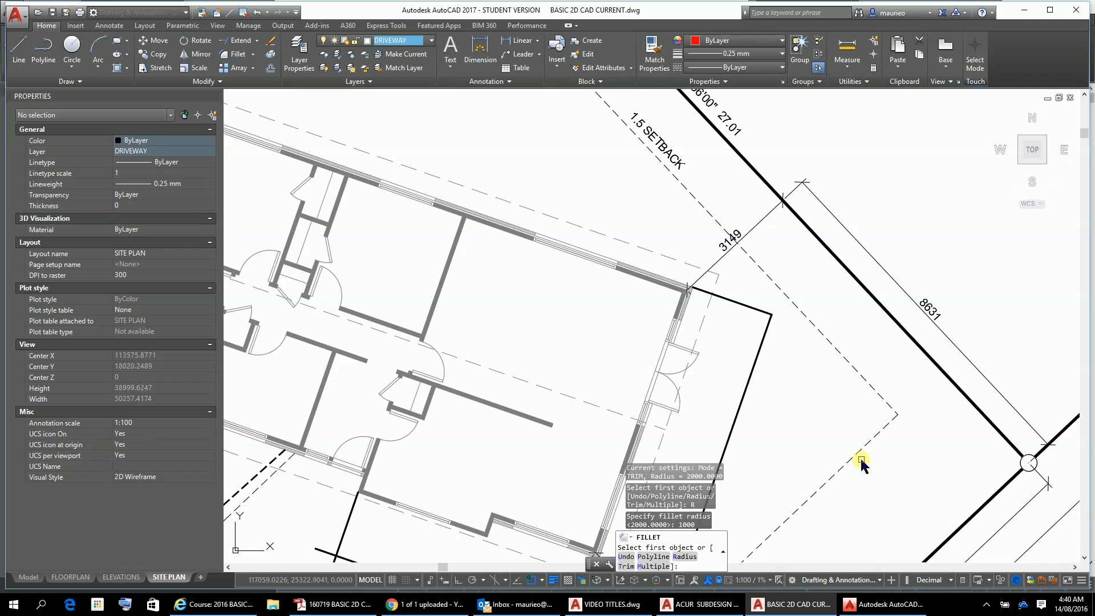
left_click(751, 308)
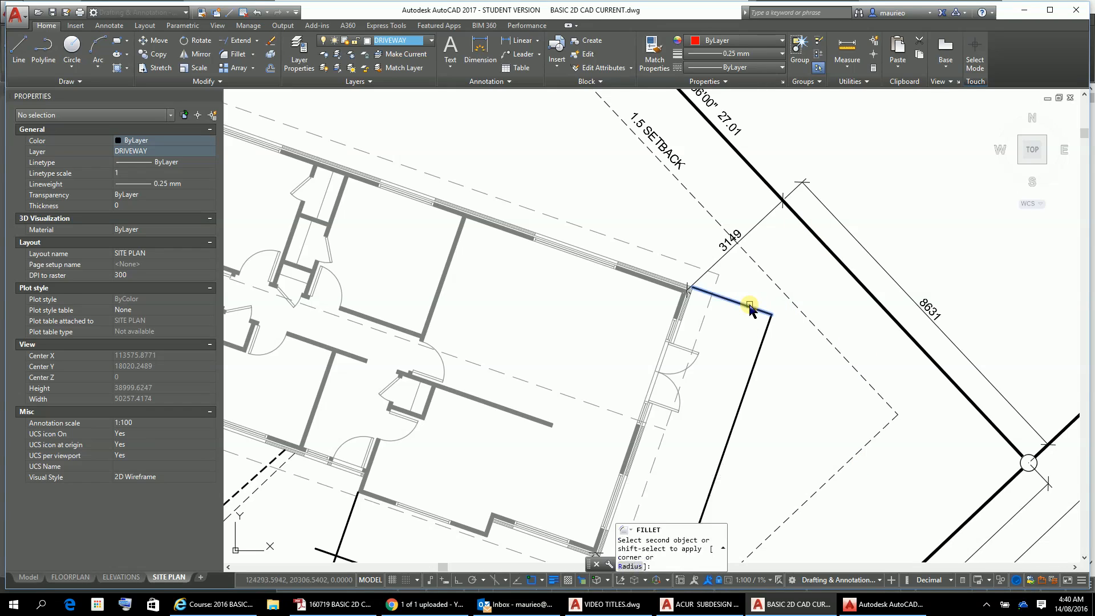
left_click(766, 331)
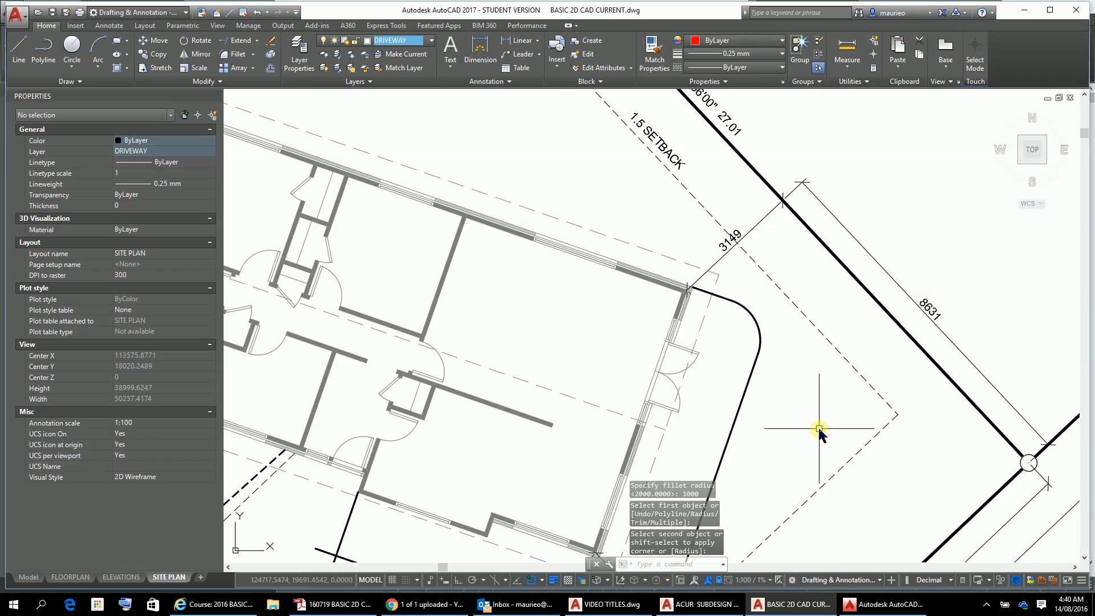
Fillet the crossing of the east offset line and the street-side offset line with a 1000 mm radius.
scroll(818, 427, "down", 2)
middle_click_drag(813, 431, 887, 140)
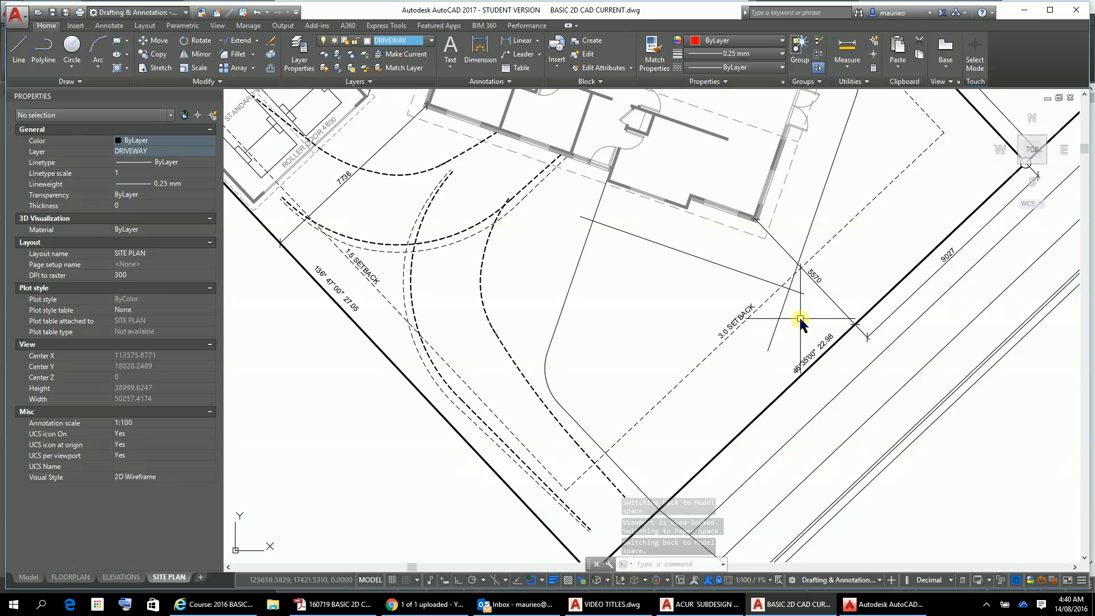
type("f")
key("Return")
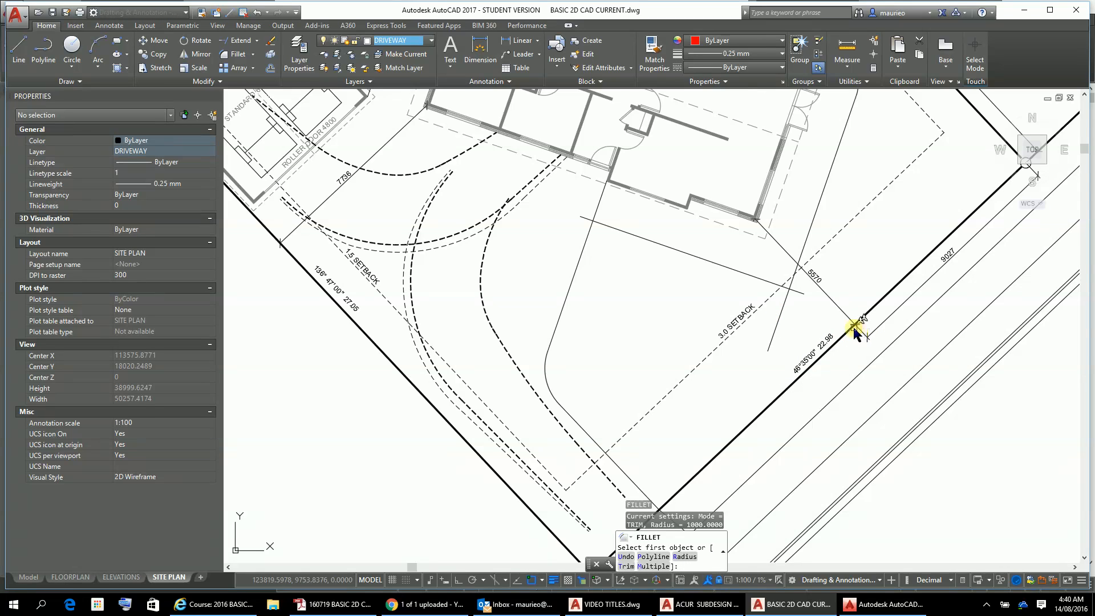
type("R")
key("Return")
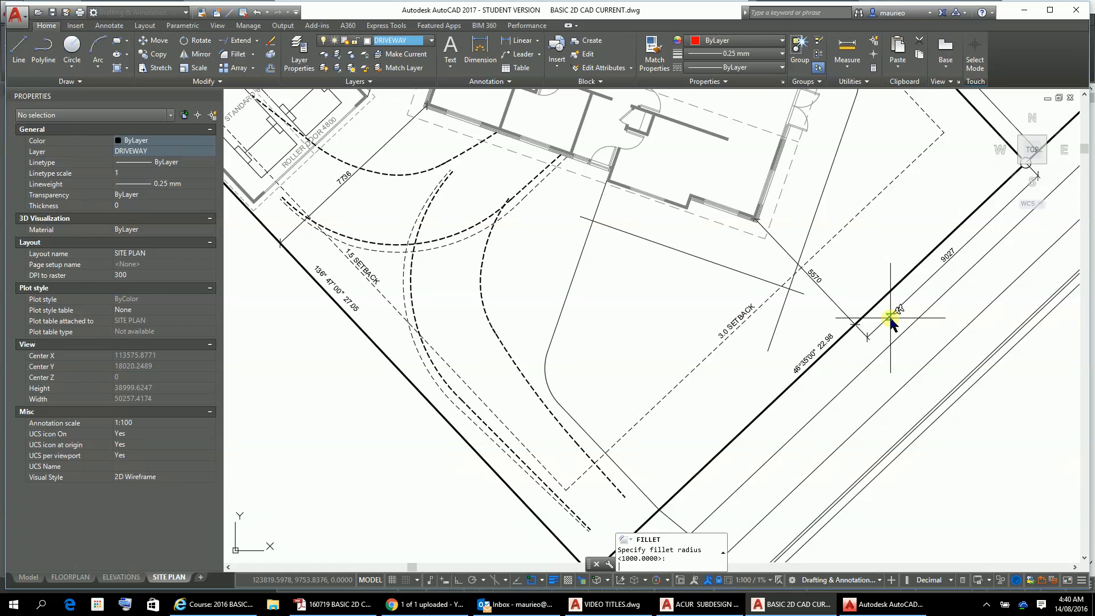
key("Return")
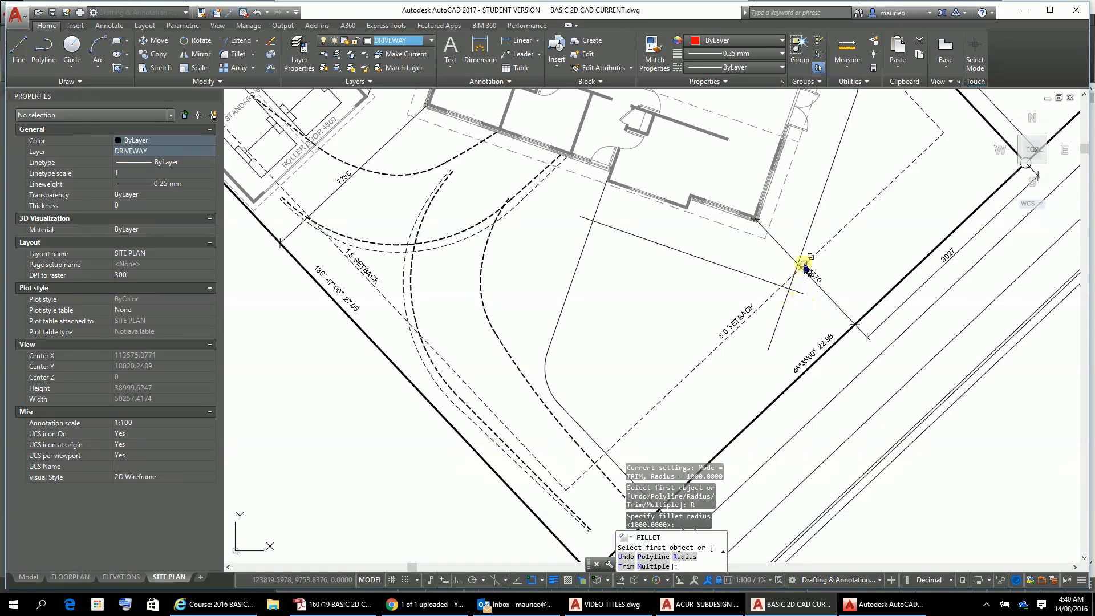
left_click(805, 244)
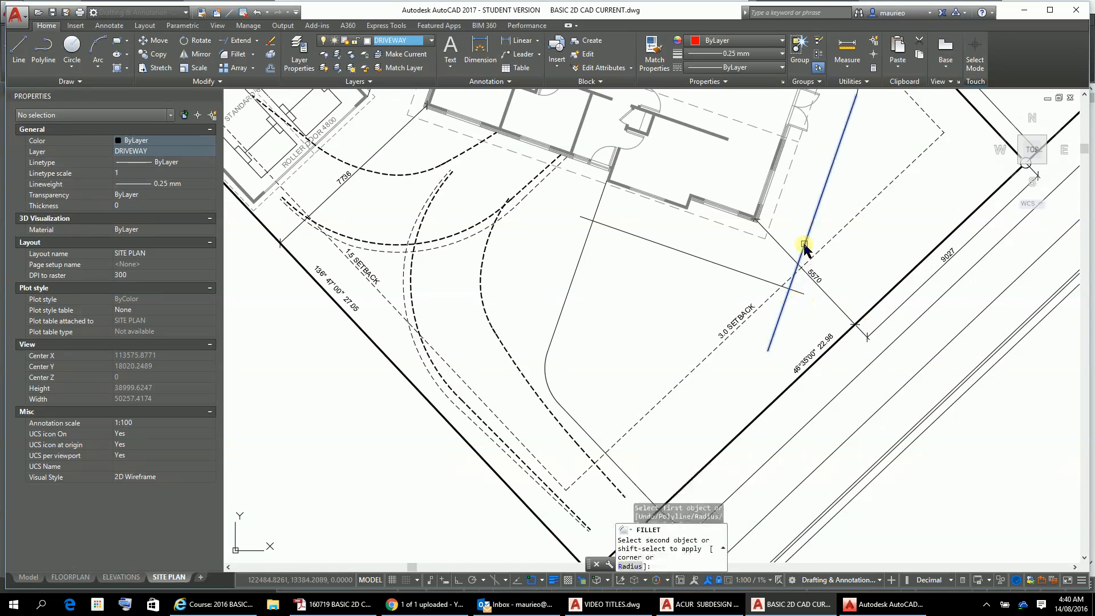
left_click(747, 280)
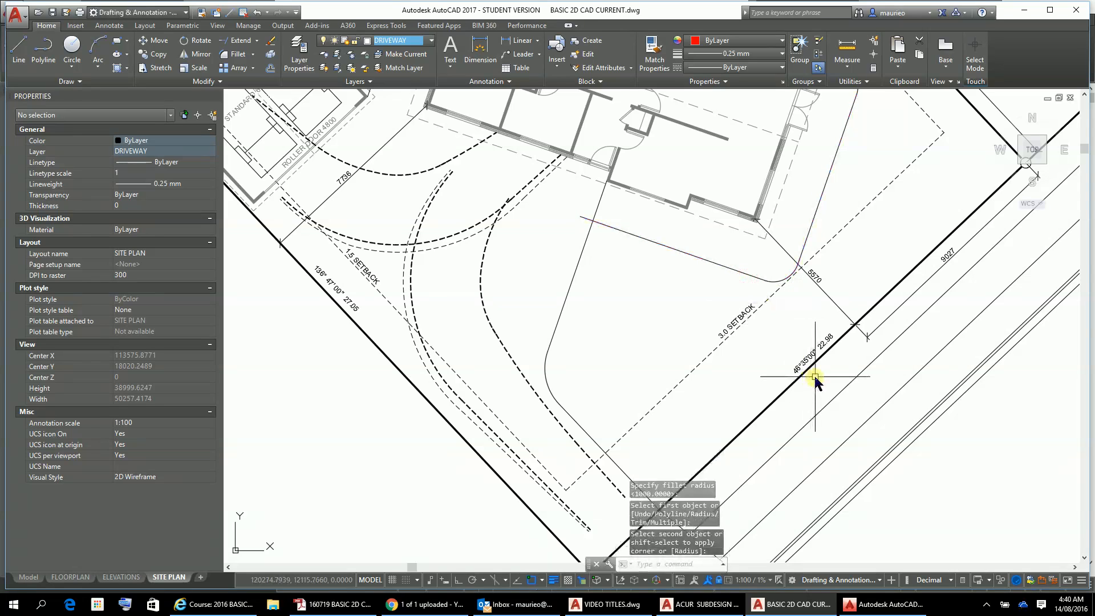
left_click(612, 228)
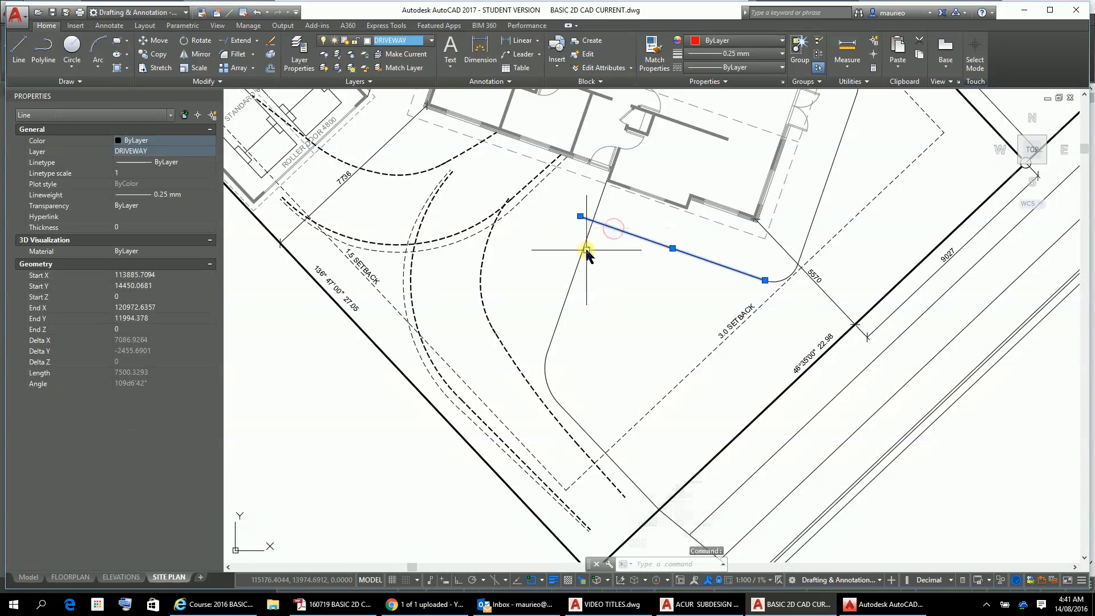
key("Escape")
left_click(587, 238)
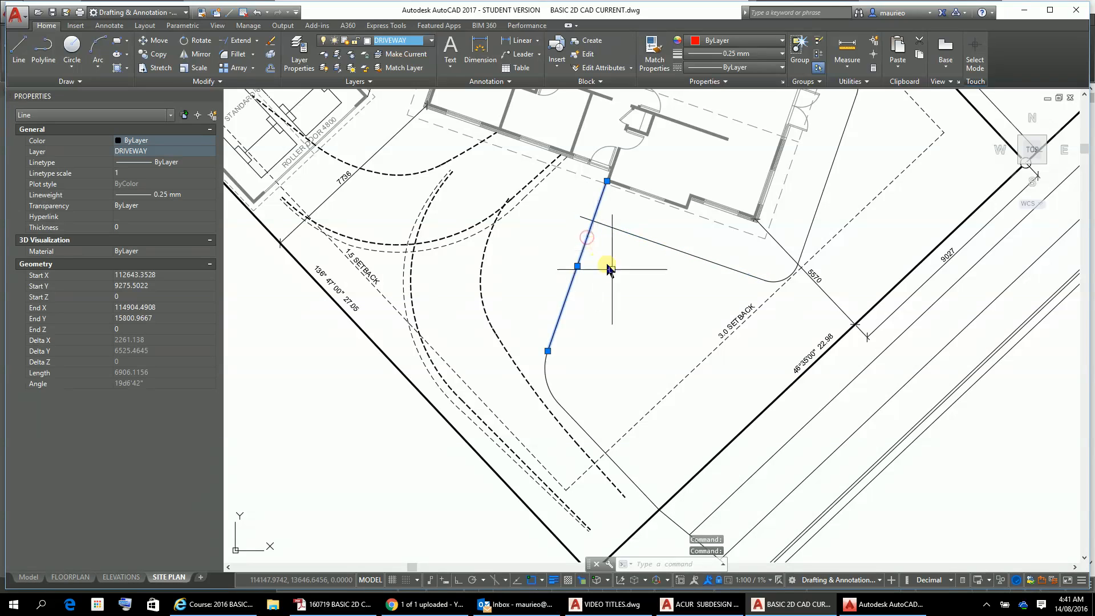
key("Escape")
key("Escape")
key("Escape")
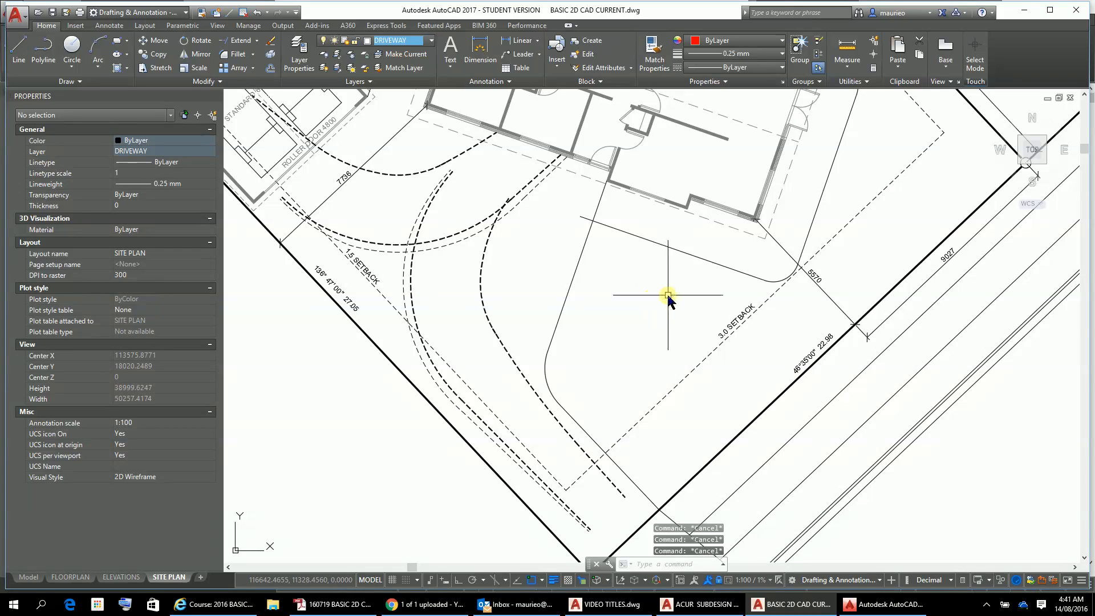
Fillet the street-side offset line with the straight driveway edge at 1000 mm radius, keeping the parts away from the house.
left_click(235, 56)
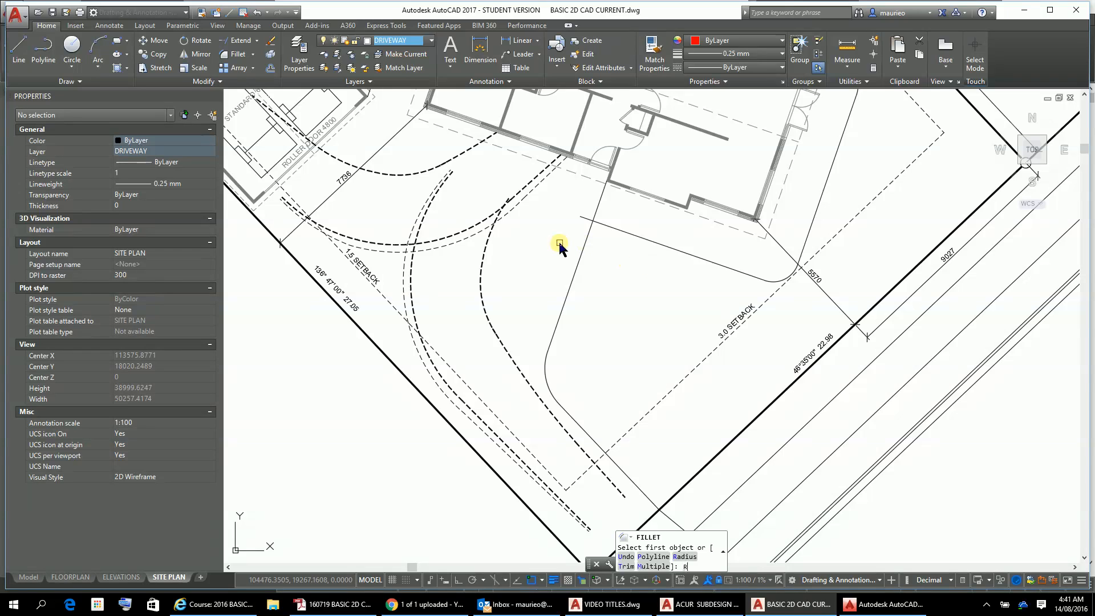
type("R")
key("Return")
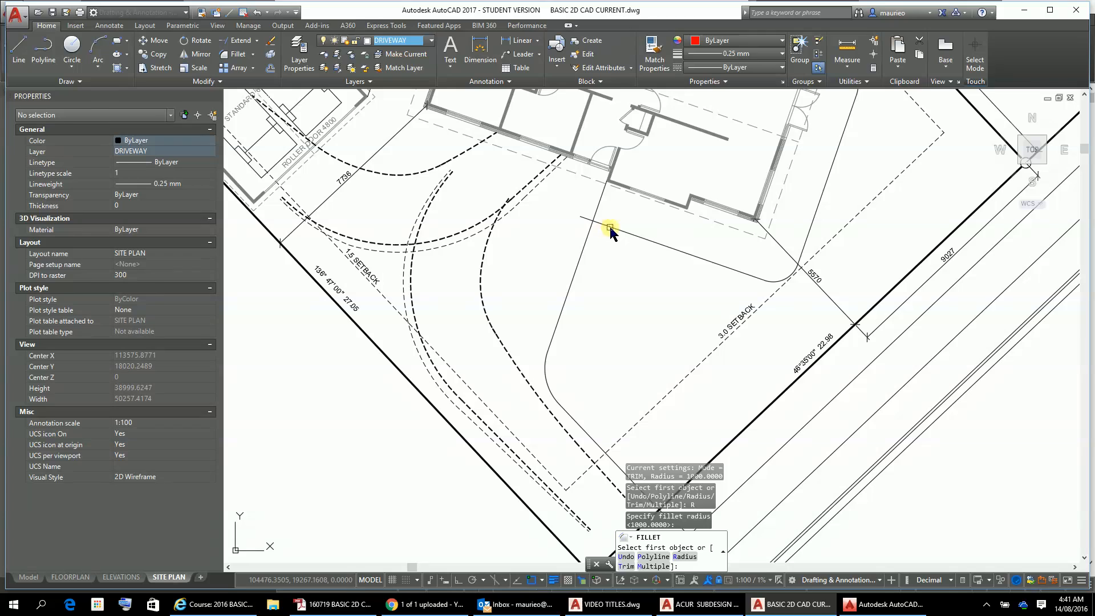
left_click(612, 228)
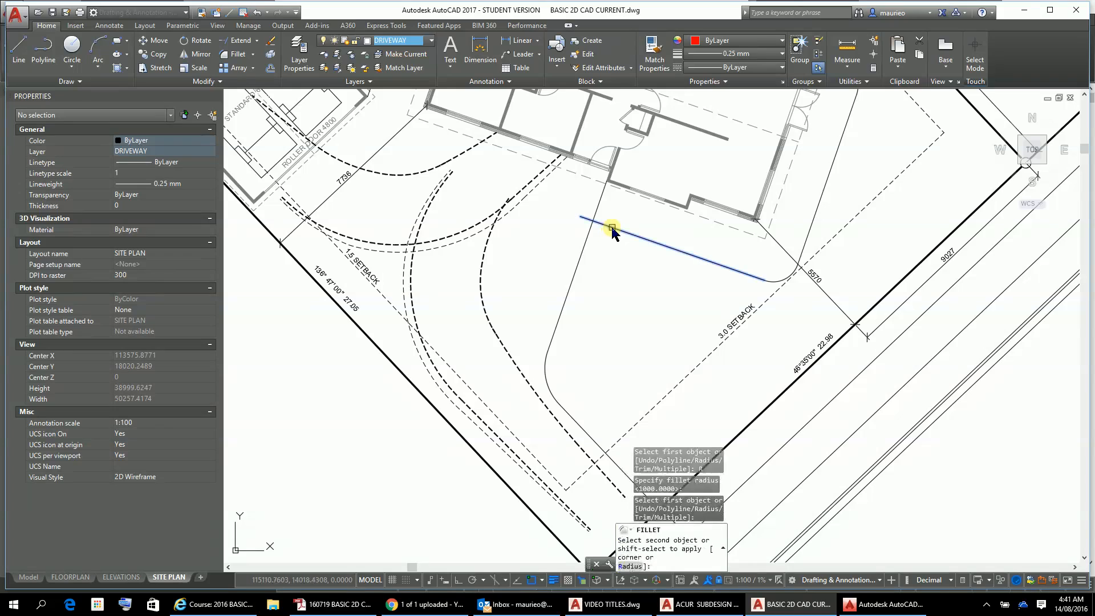
left_click(577, 262)
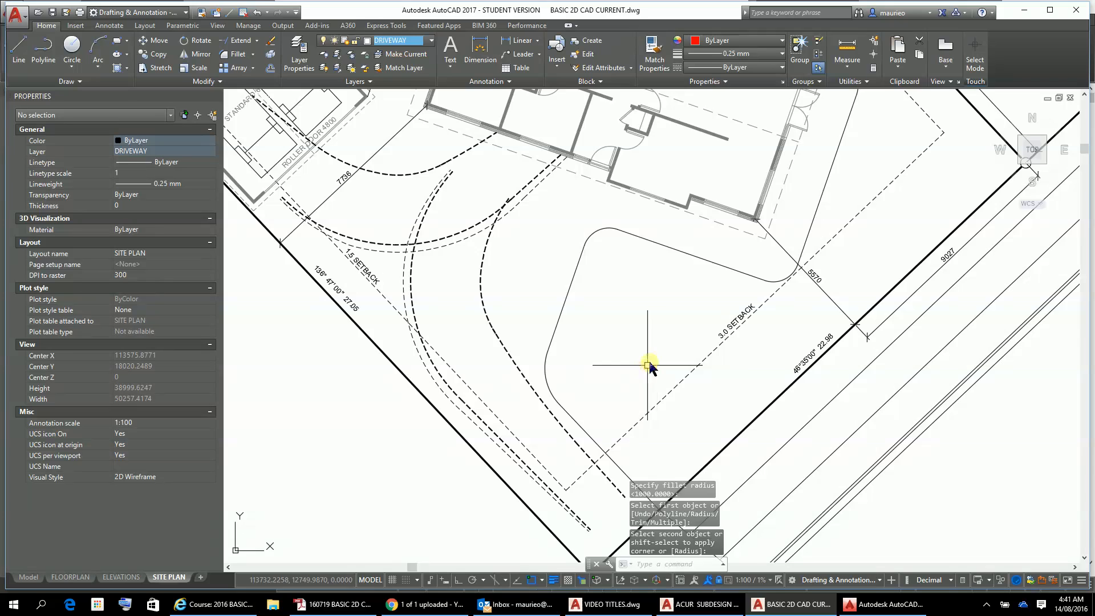
Fillet the paving corner beyond the house's north-west corner, beside the garage, with the current 1000 mm radius.
scroll(649, 365, "down", 3)
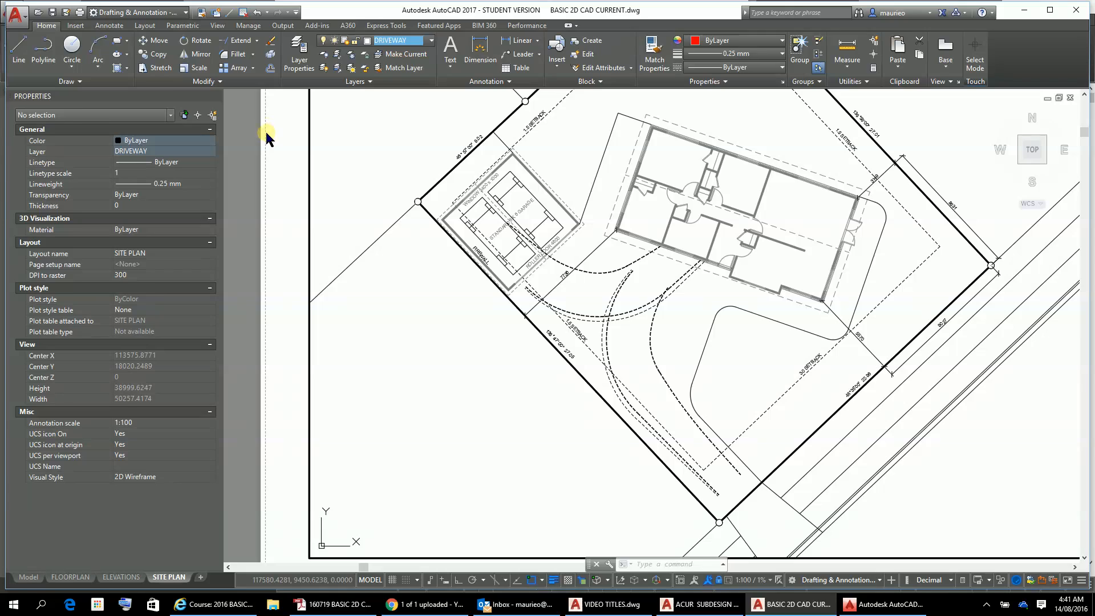
left_click(235, 55)
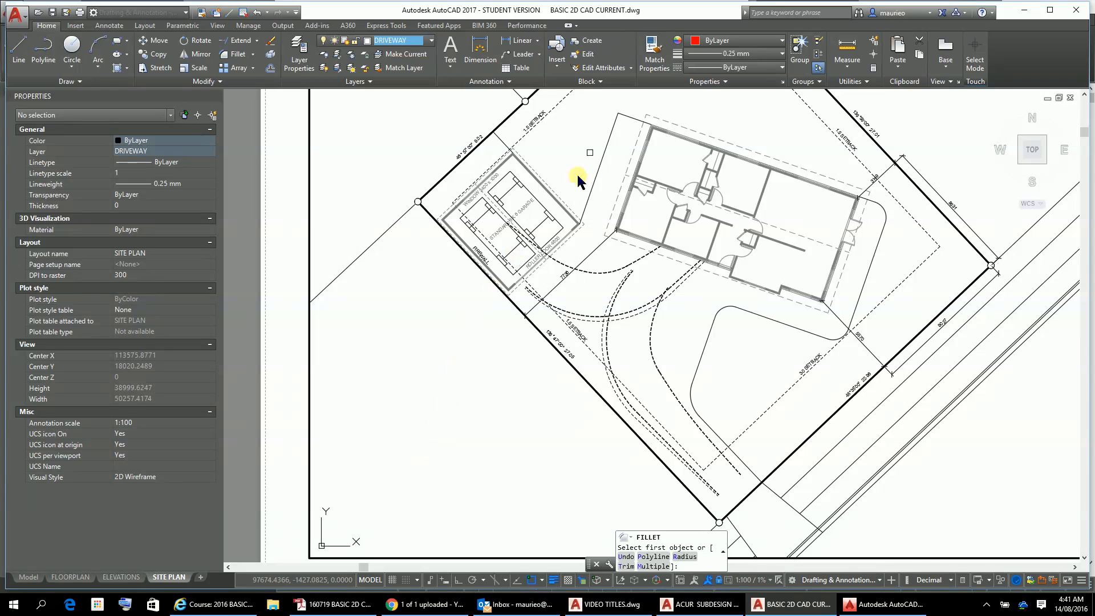
left_click(632, 118)
left_click(608, 134)
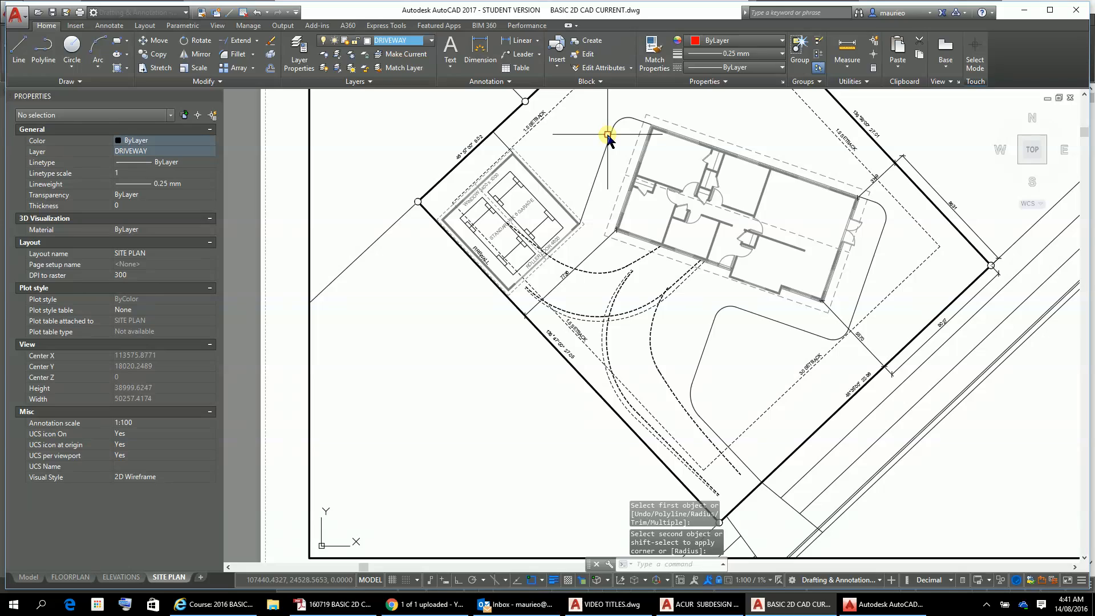